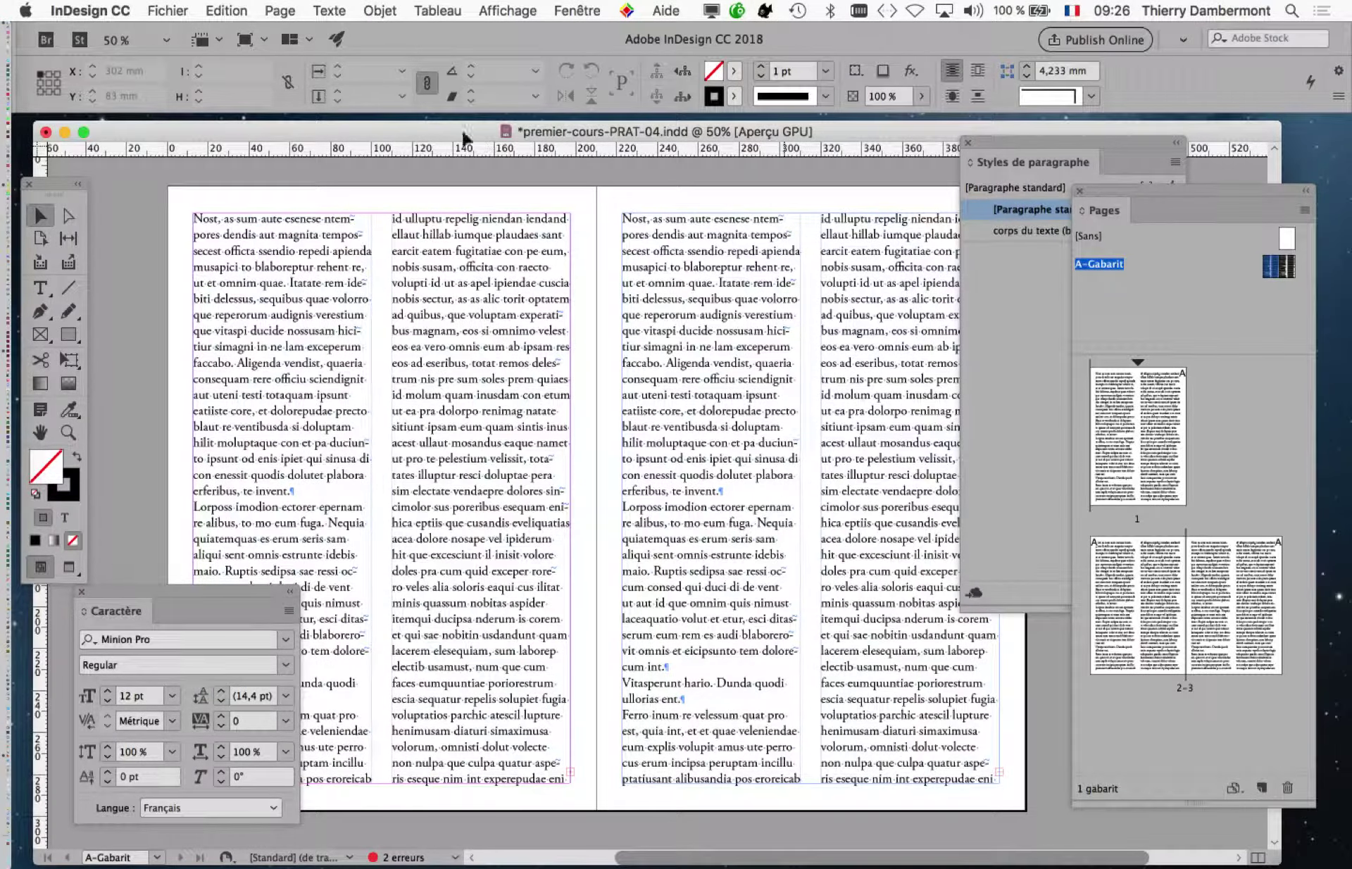
Step: Check which paragraph style is applied to the whole body text on the right-hand page, uncovering the paragraph styles list, and deselect the text
left_click(42, 288)
left_click_drag(64, 185, 569, 150)
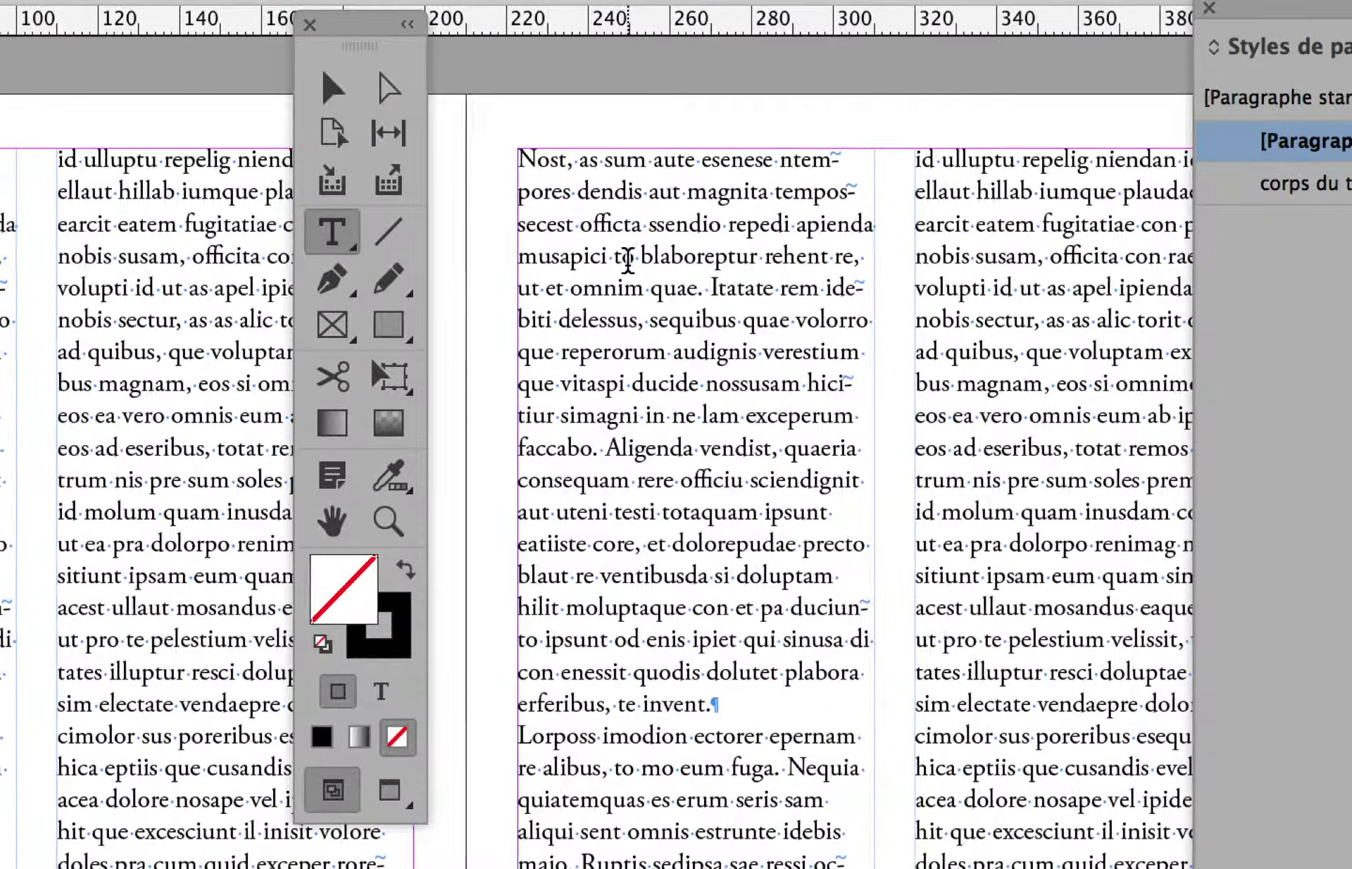
left_click(678, 268)
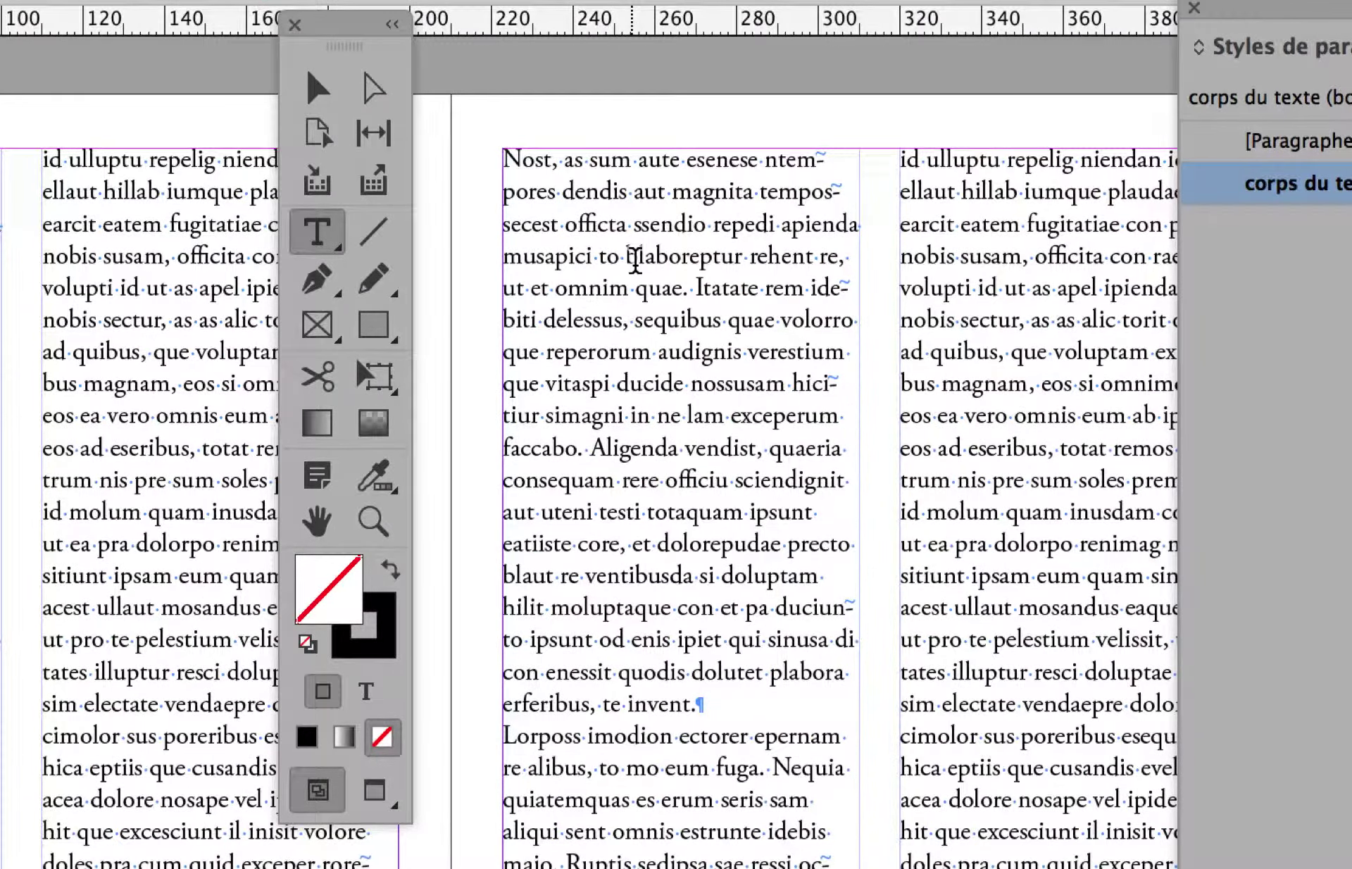
key("ctrl+a")
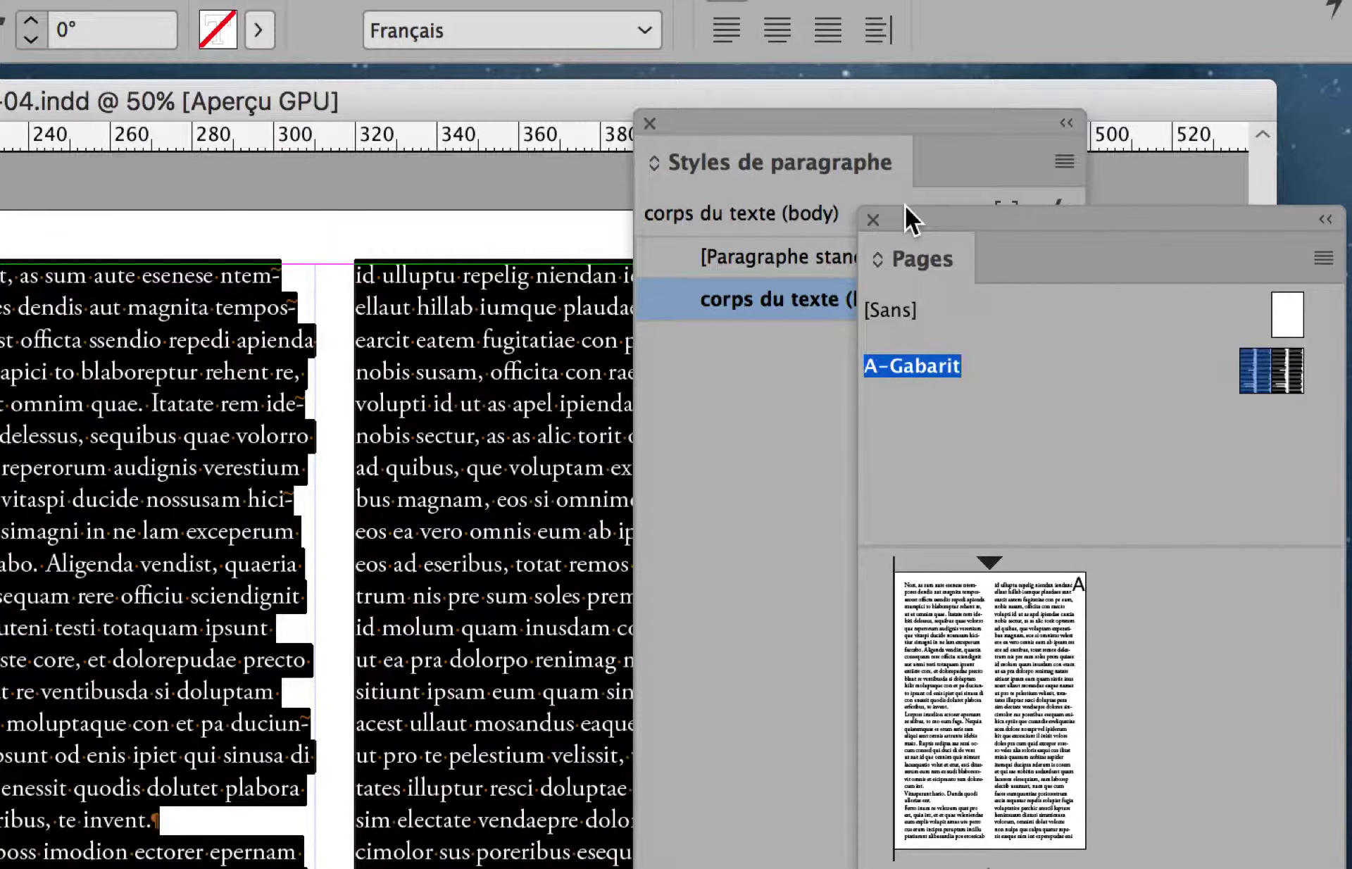
left_click_drag(906, 205, 1171, 427)
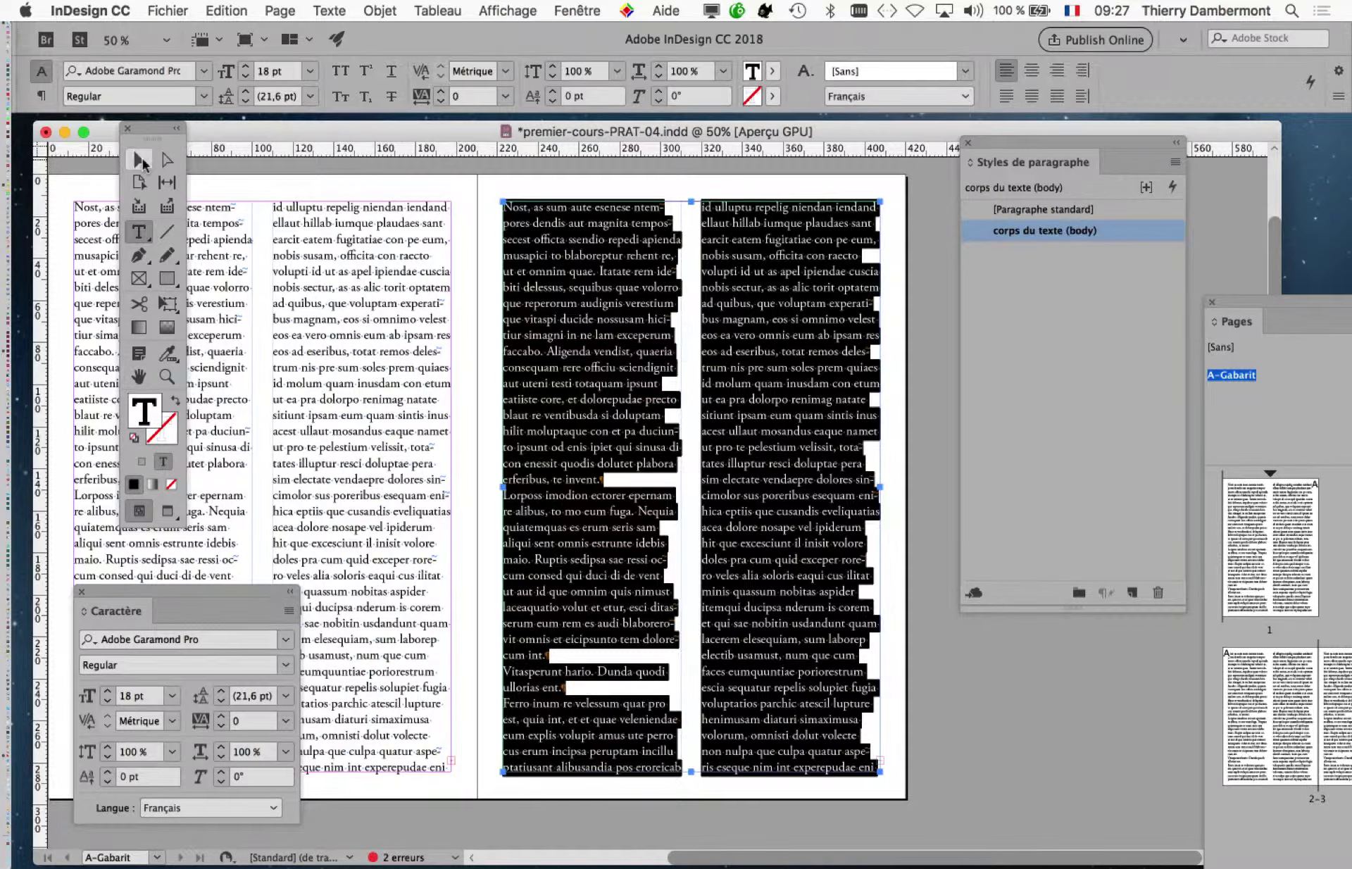
left_click(0, 94)
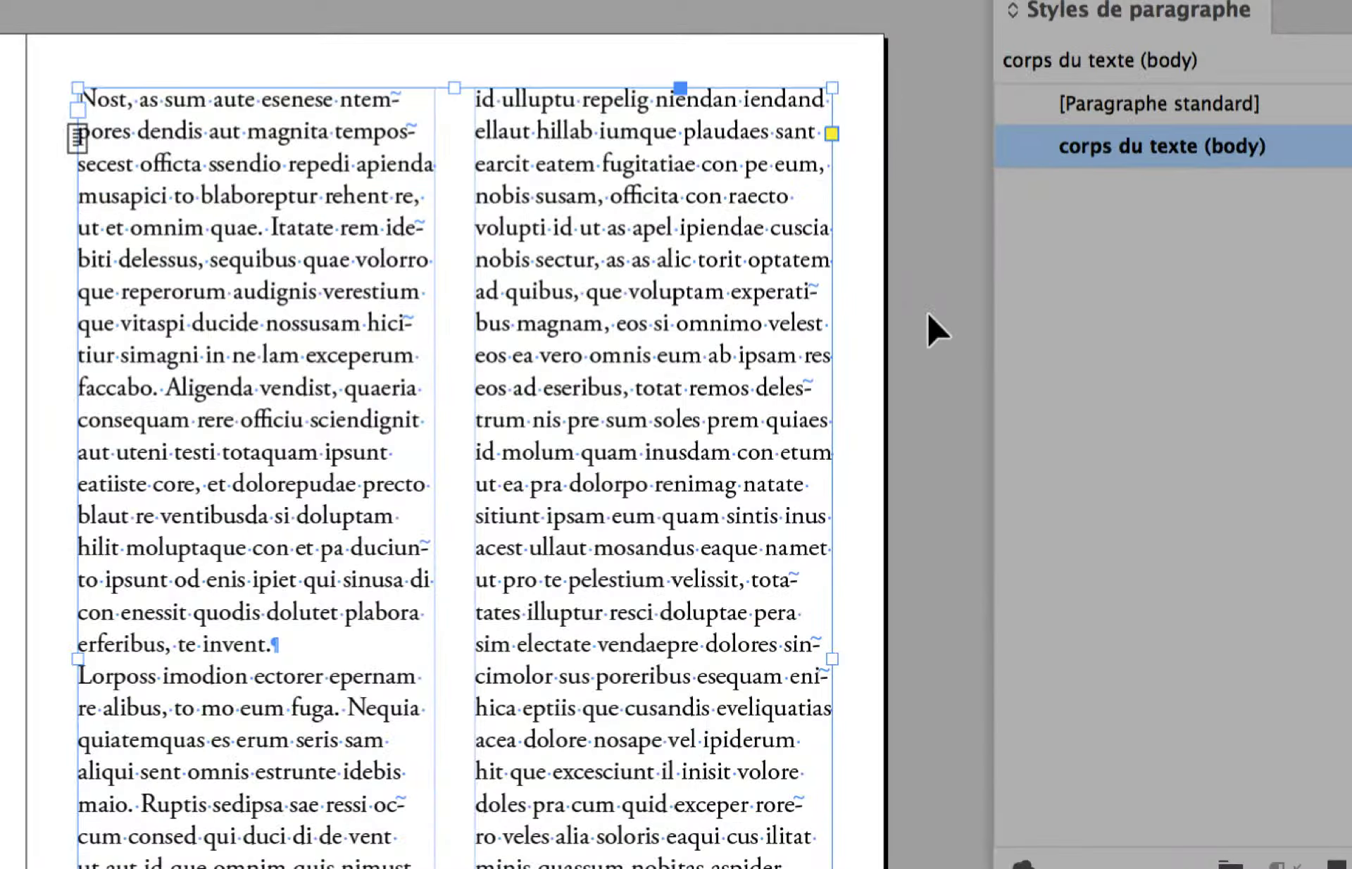
left_click(929, 321)
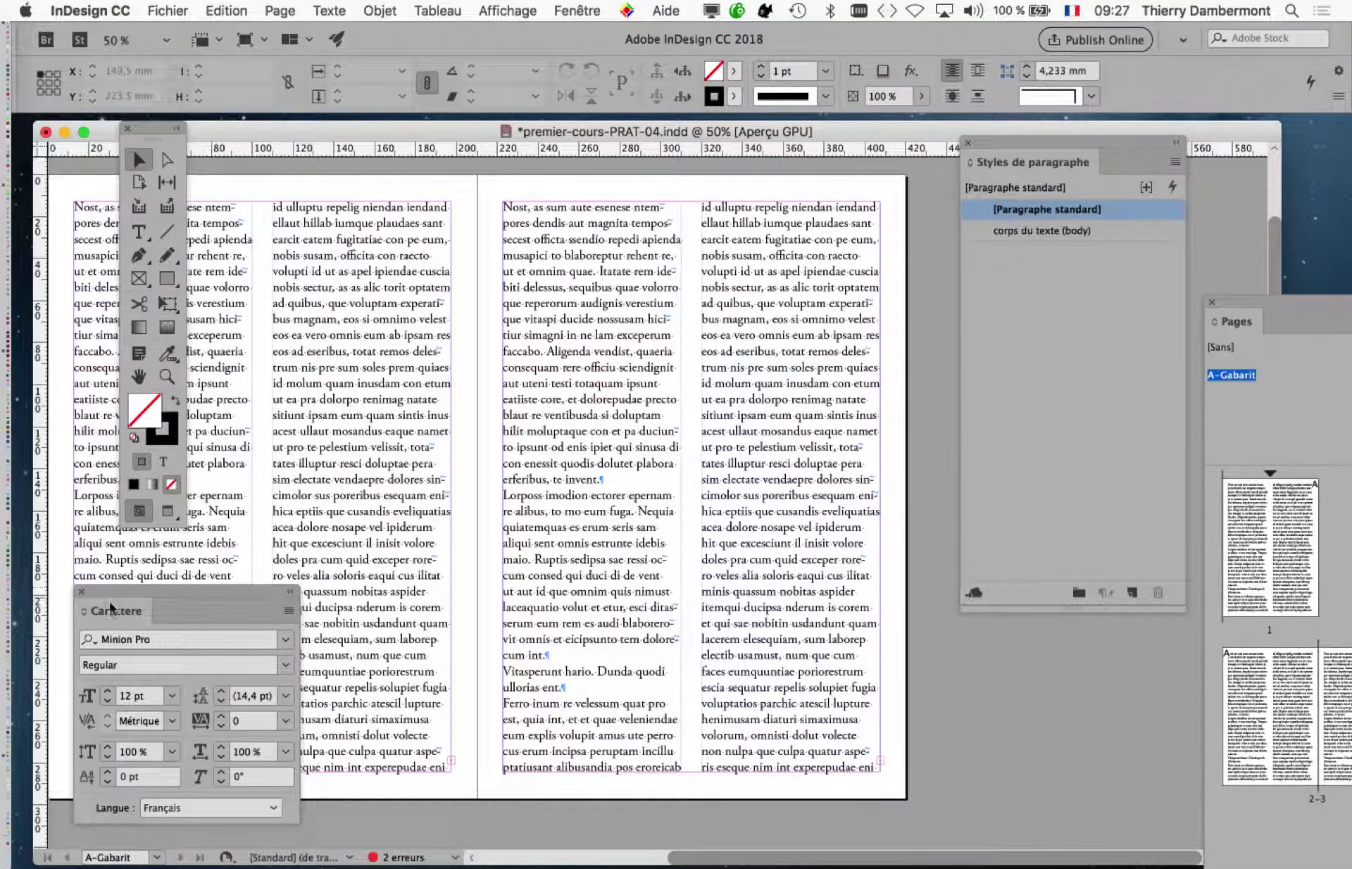
Step: Display the paragraph formatting settings beside the character settings for comparison, and close both sets
left_click_drag(98, 599, 700, 238)
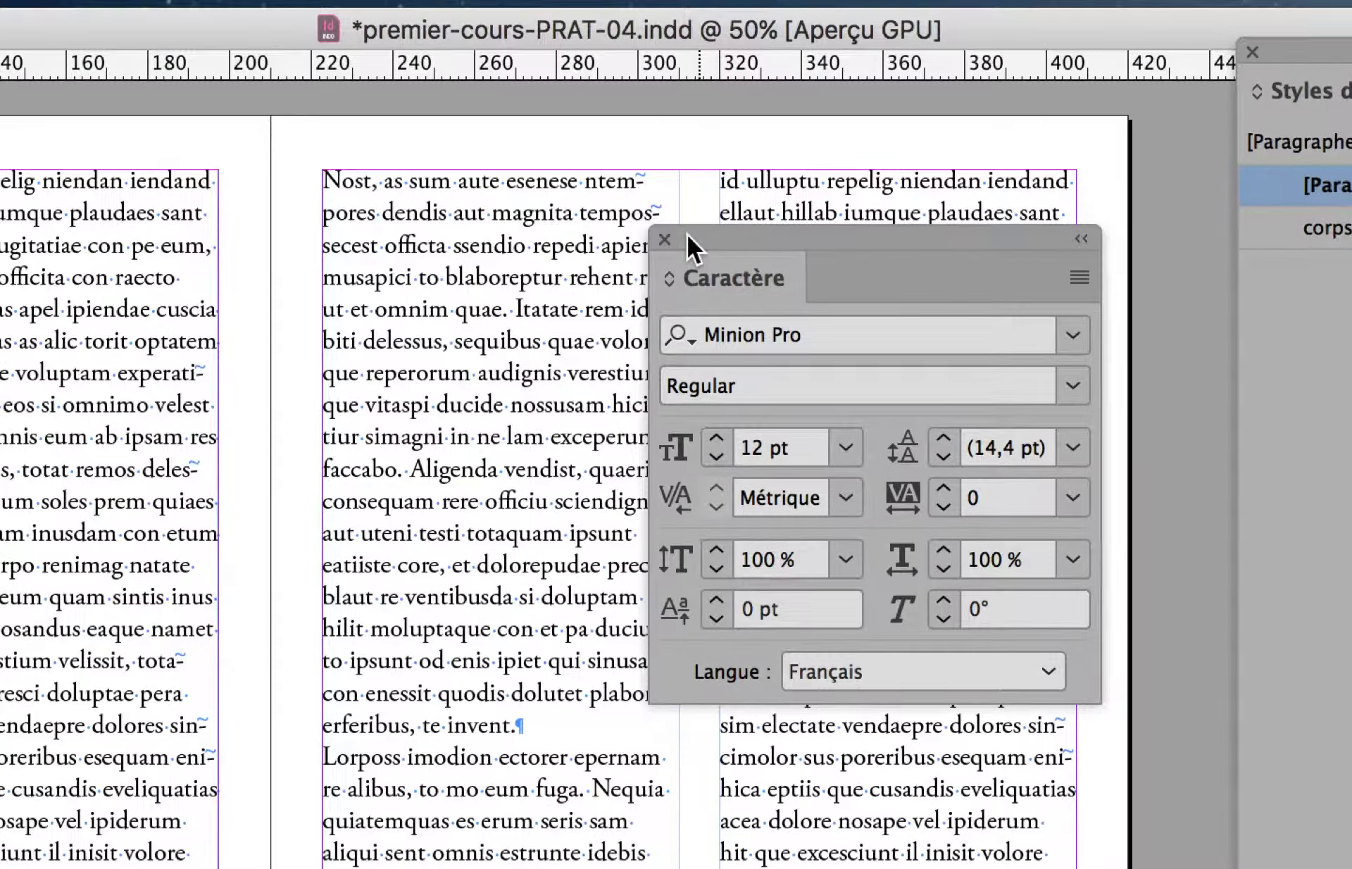
left_click(451, 10)
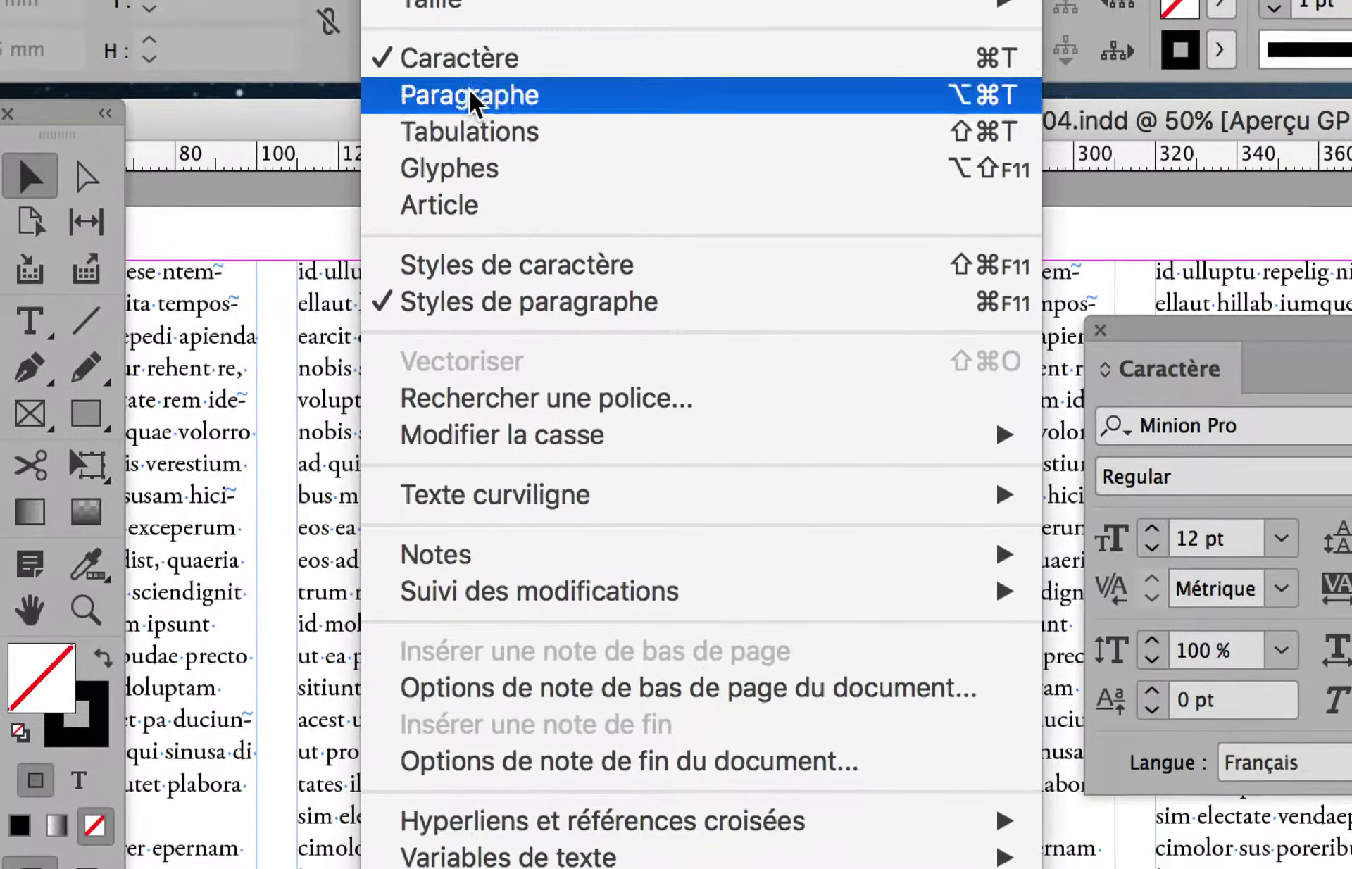
left_click(469, 91)
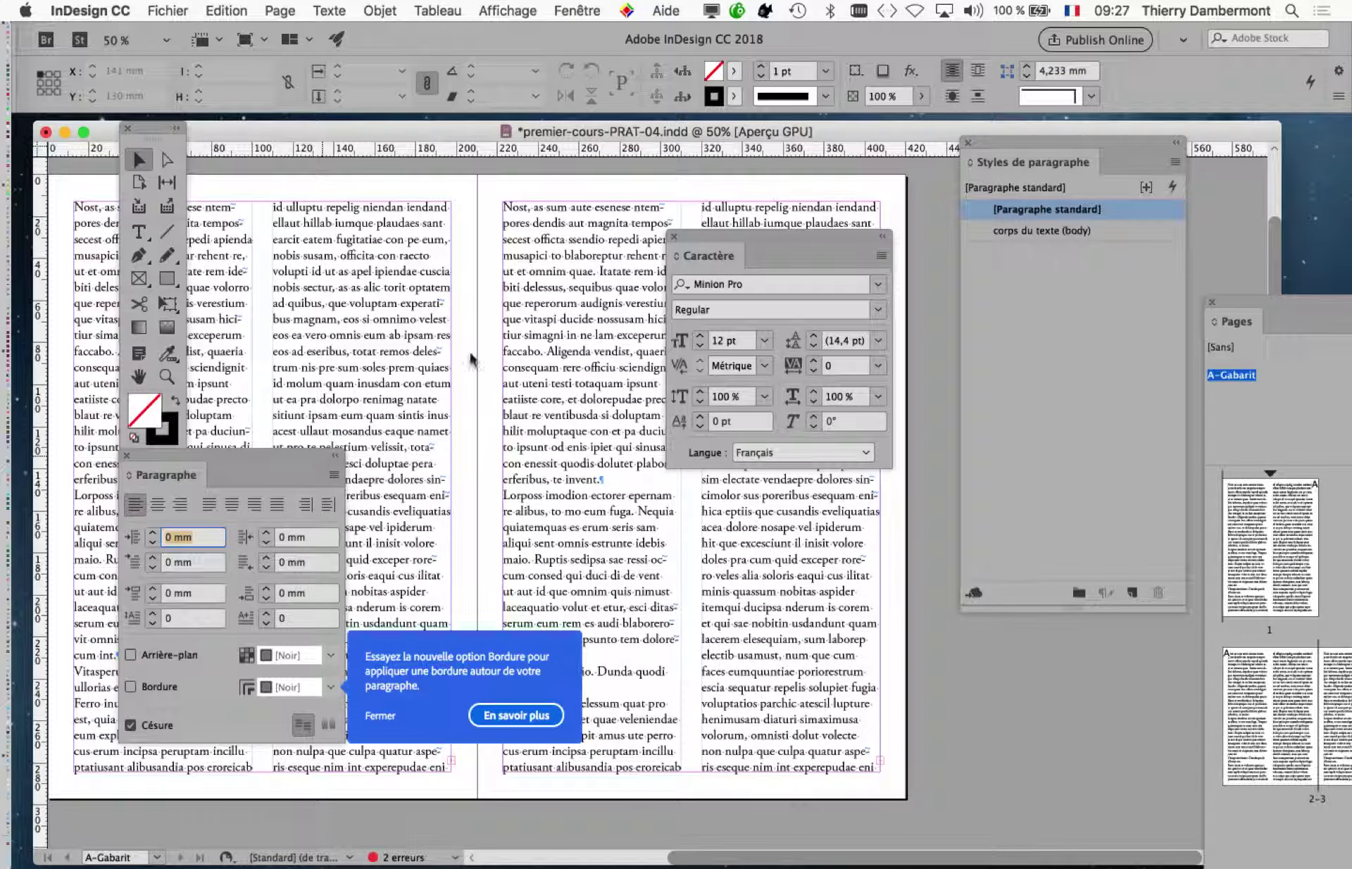
left_click_drag(296, 476, 574, 233)
left_click_drag(752, 239, 765, 191)
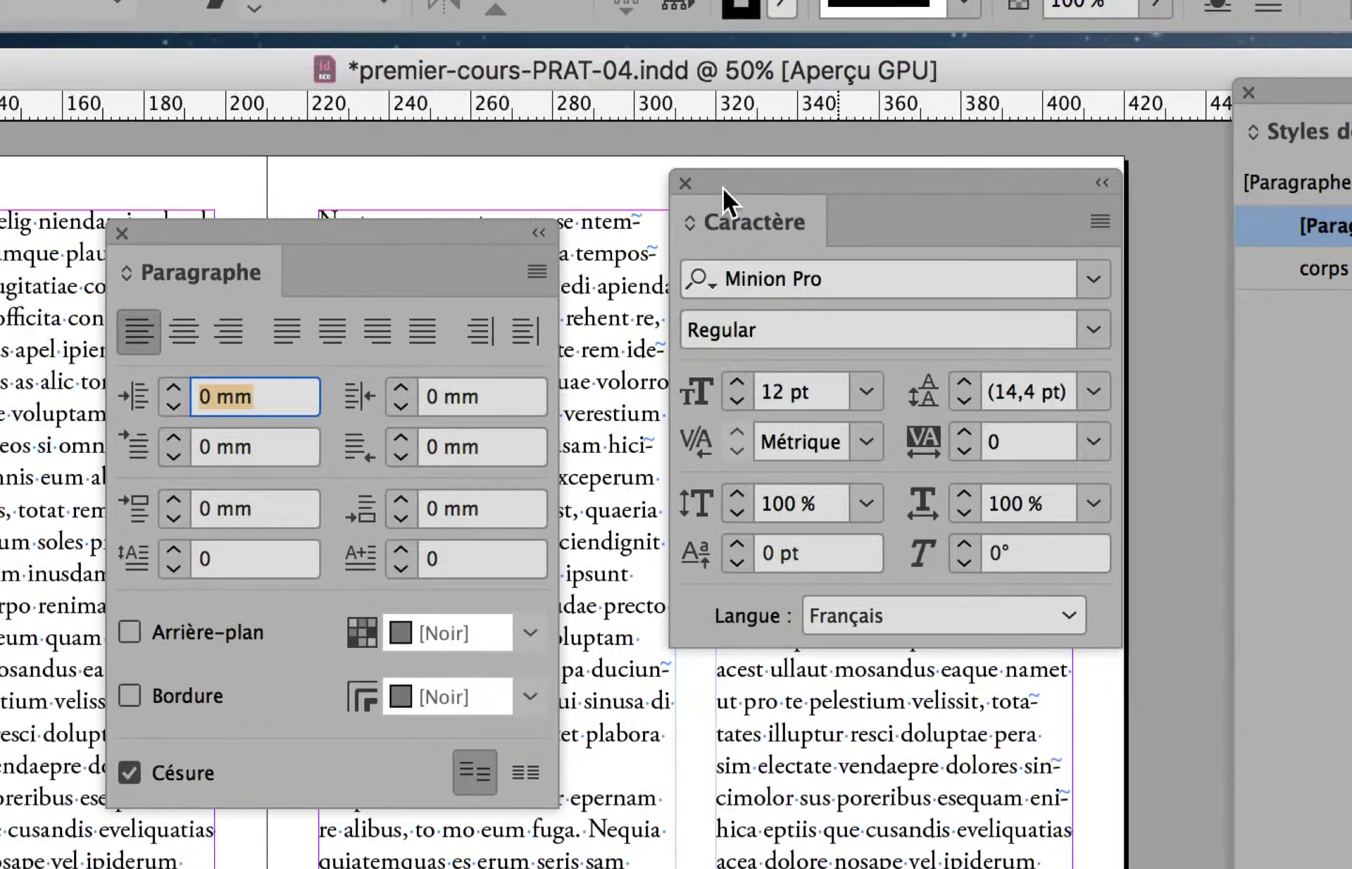
left_click(699, 183)
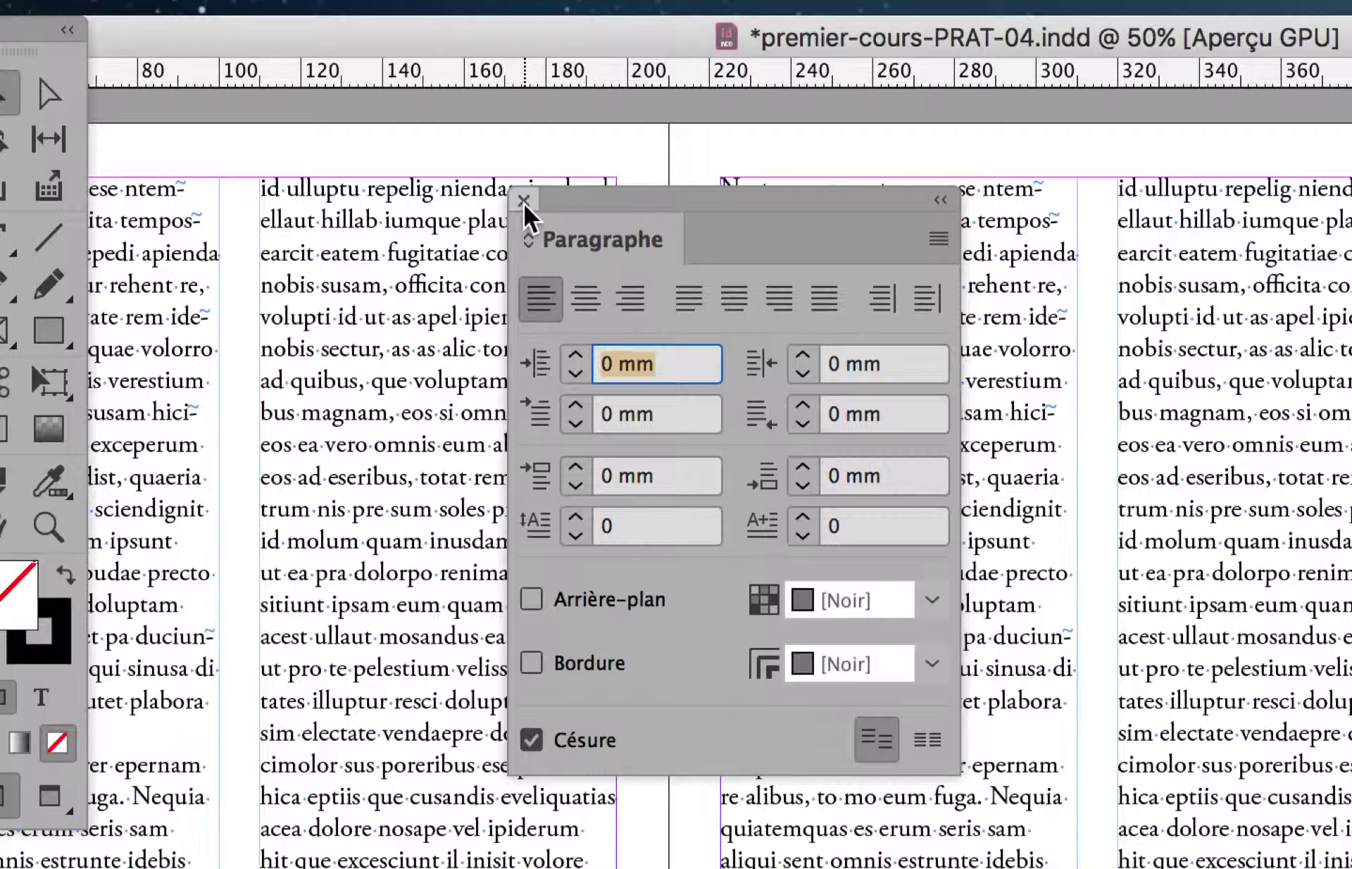
left_click(523, 201)
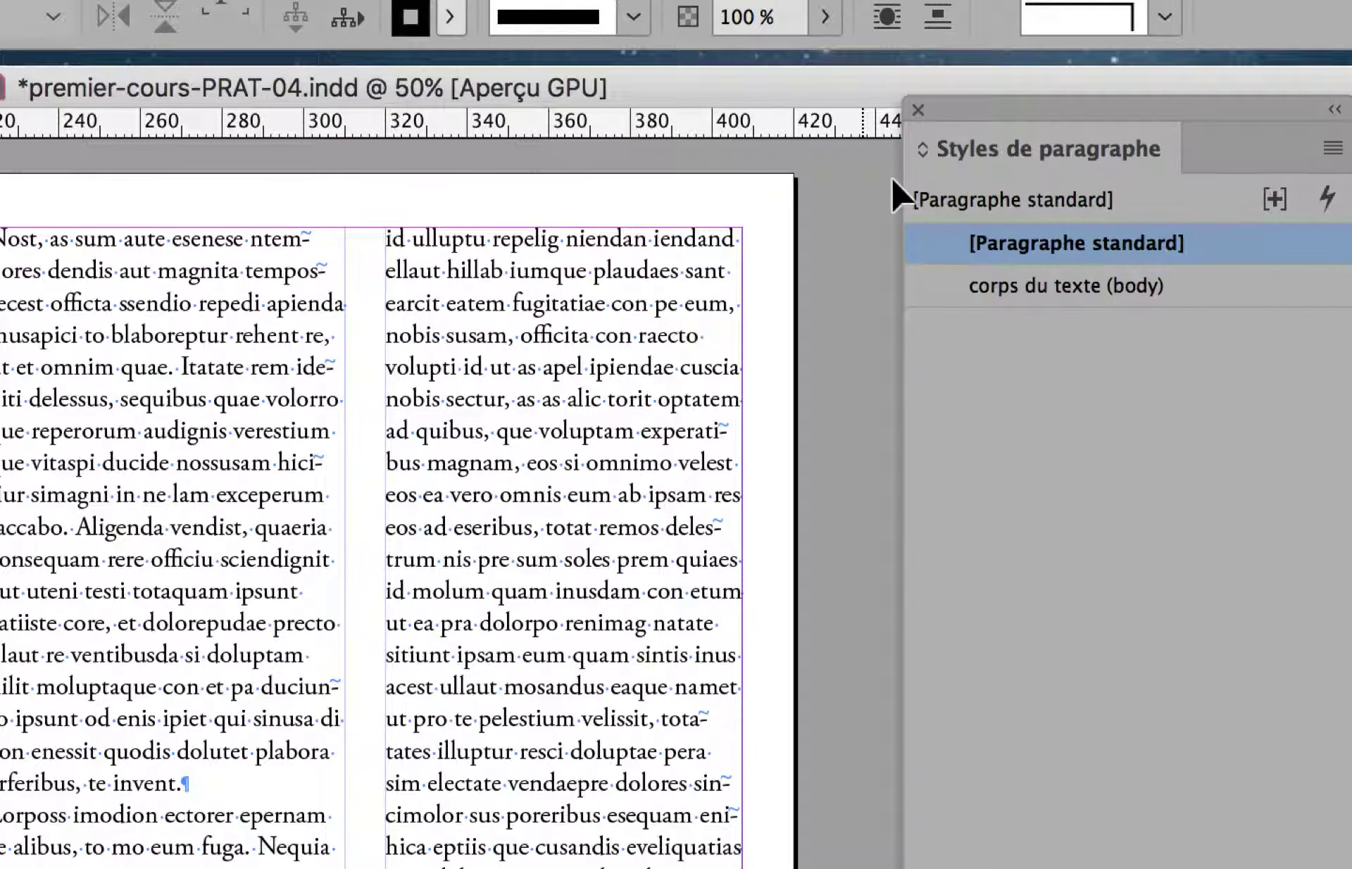
Step: Reposition the paragraph styles list, view the general options of the corps du texte (body) style, and close them along with the Bordure tip
left_click_drag(890, 177, 920, 201)
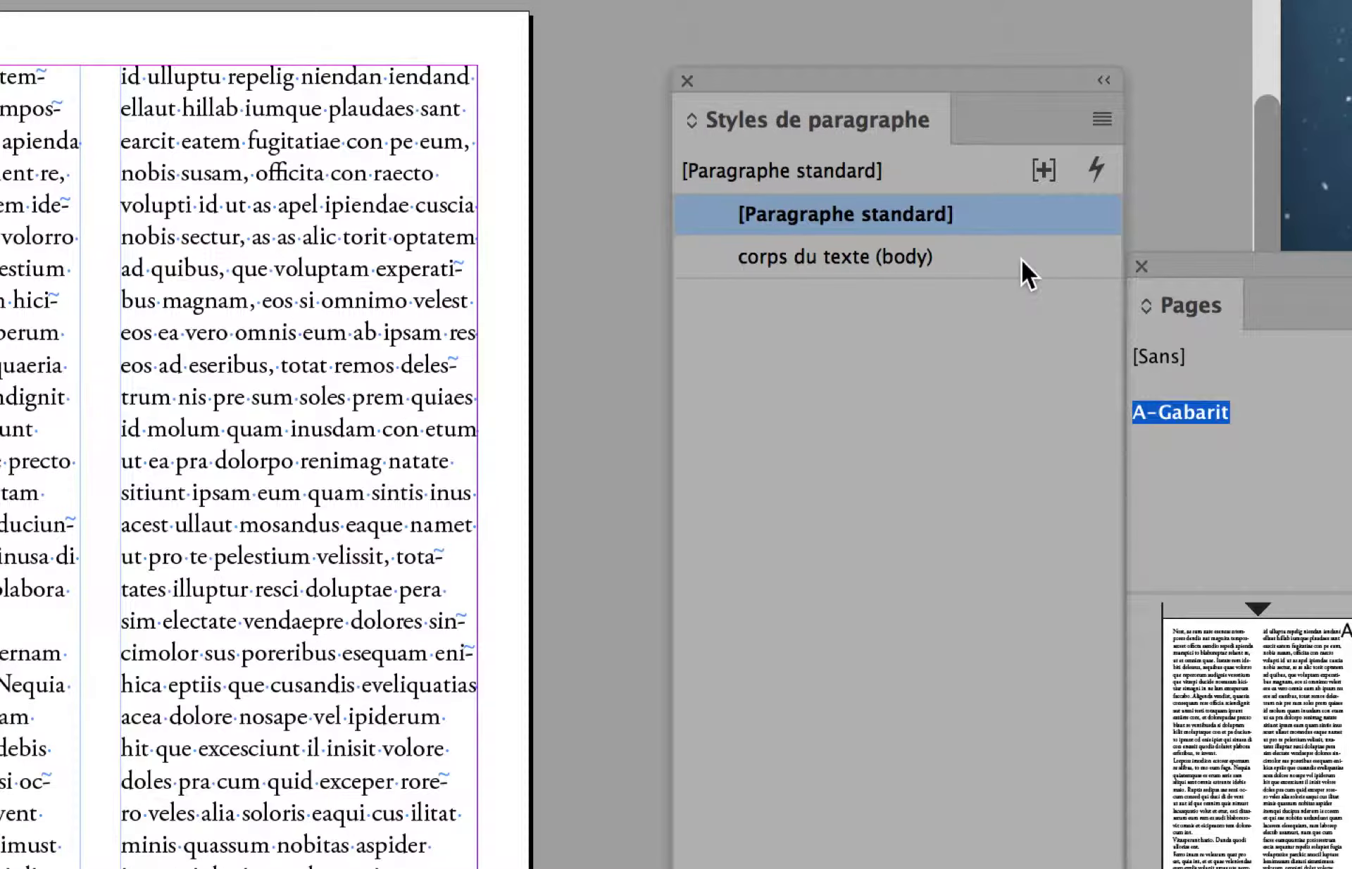
left_click(1321, 325)
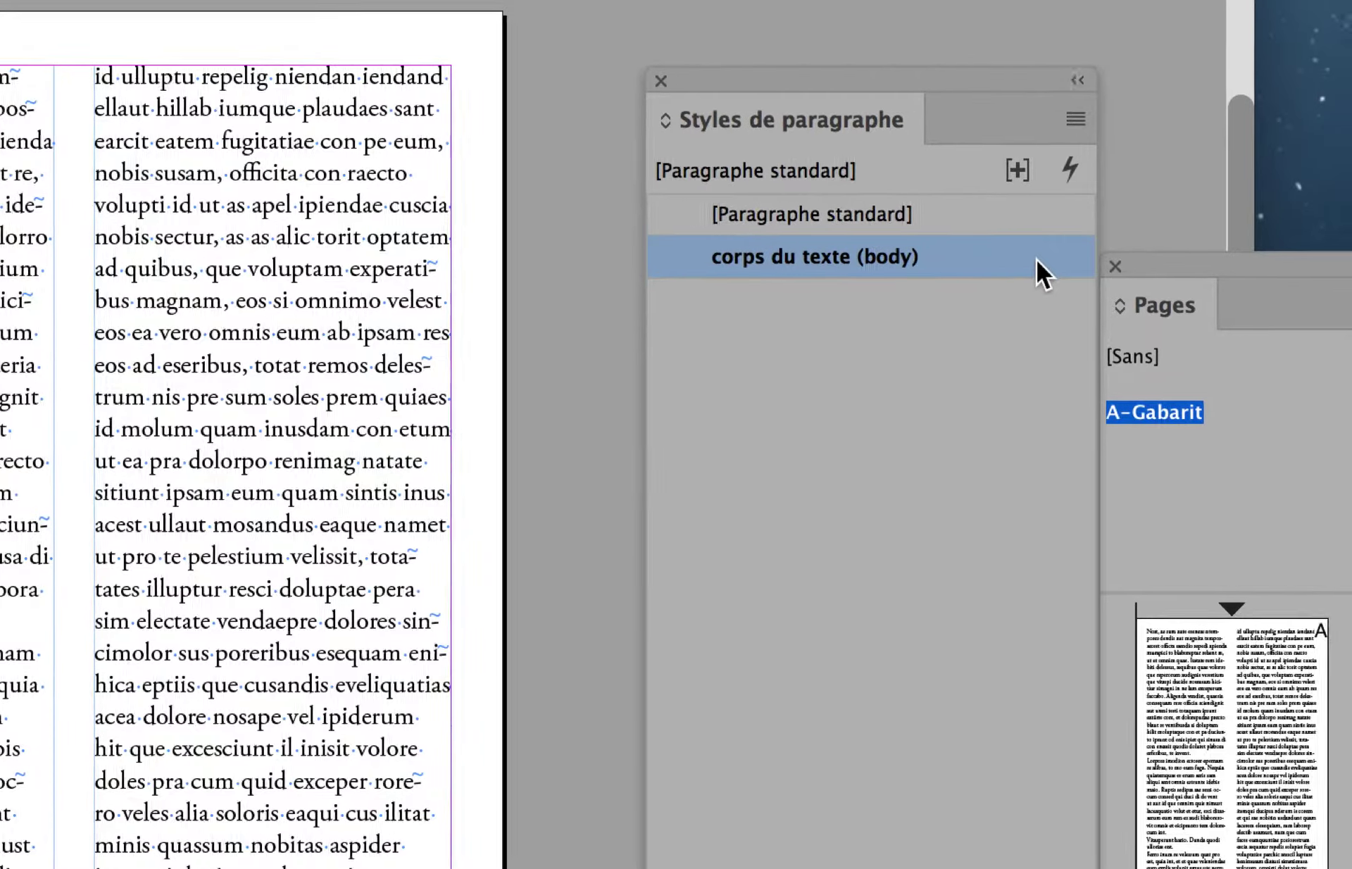
double_click(1029, 259)
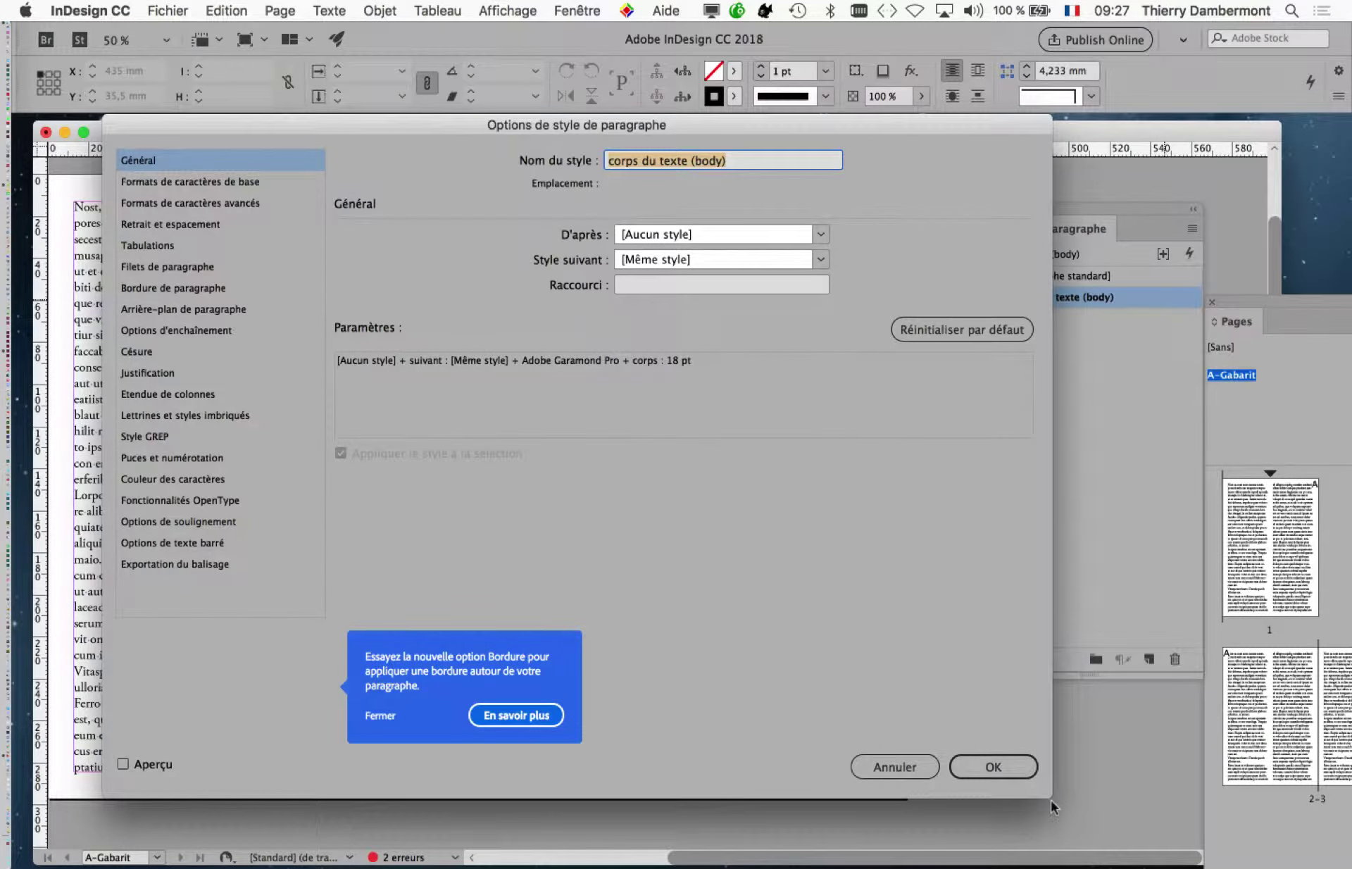
left_click_drag(349, 127, 884, 68)
left_click_drag(722, 65, 690, 45)
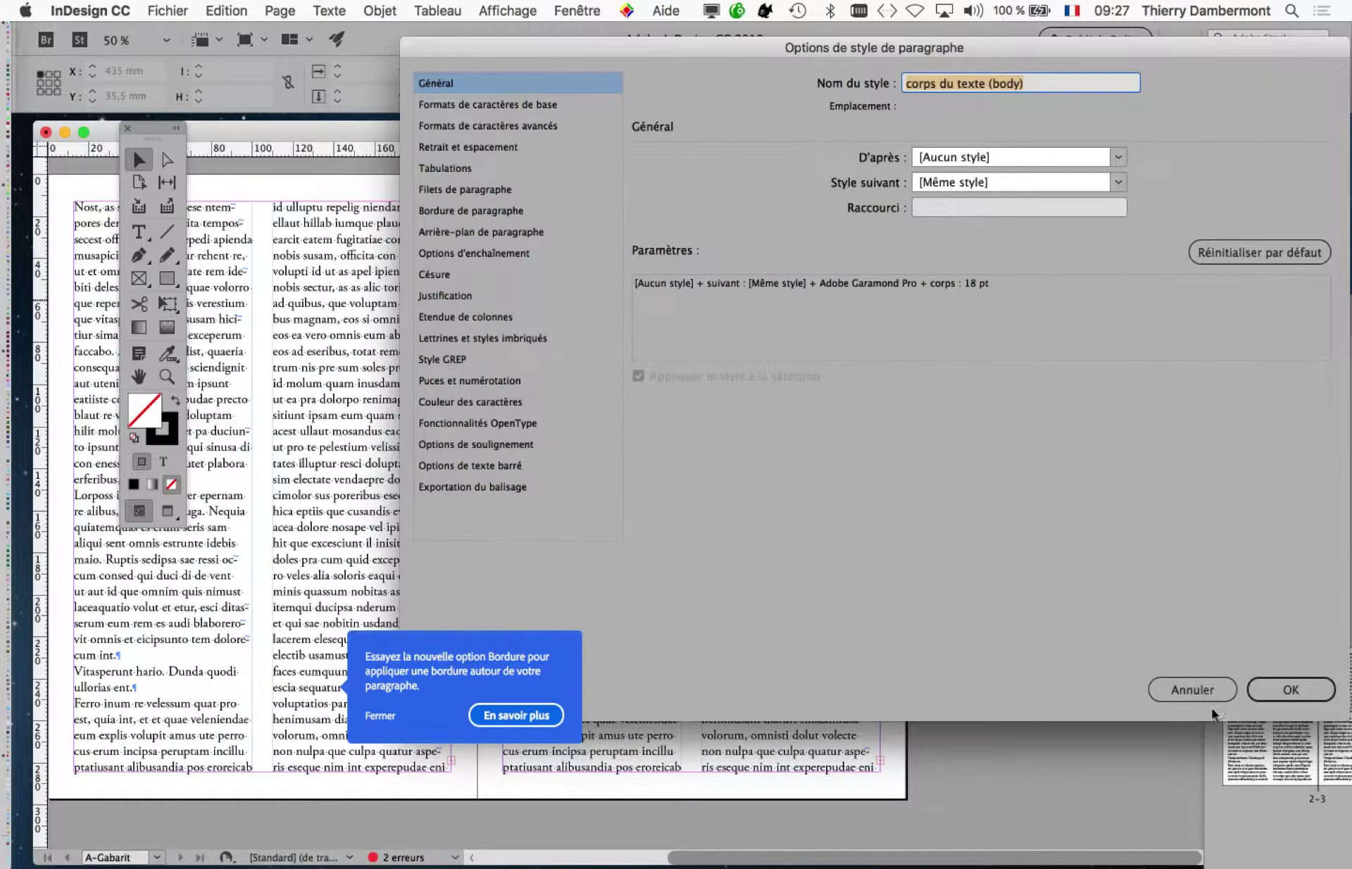
left_click(1284, 770)
left_click(384, 716)
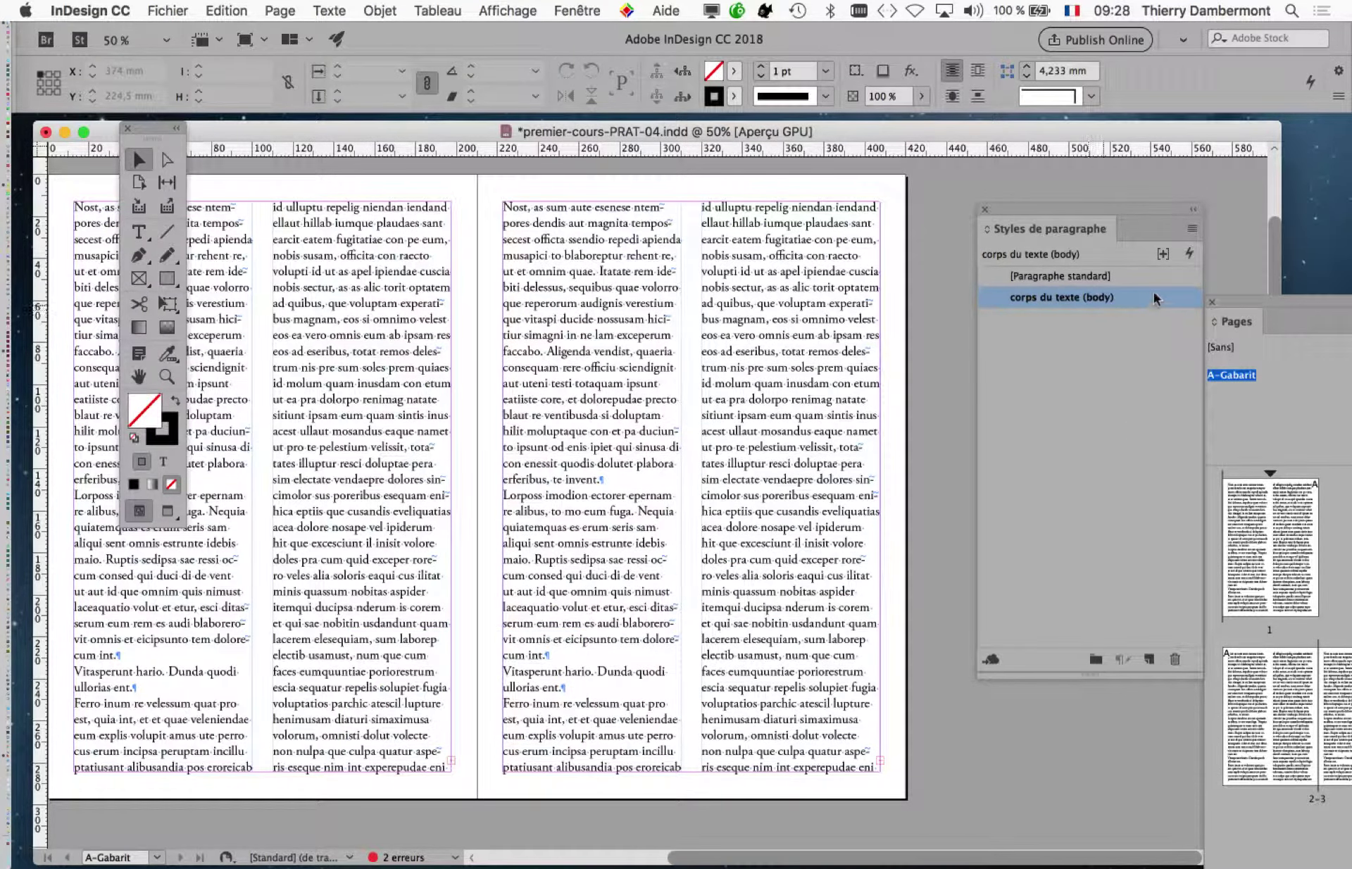
Step: Reopen the options of the corps du texte (body) style with the preview (Aperçu) enabled and part of the spread uncovered
double_click(1156, 298)
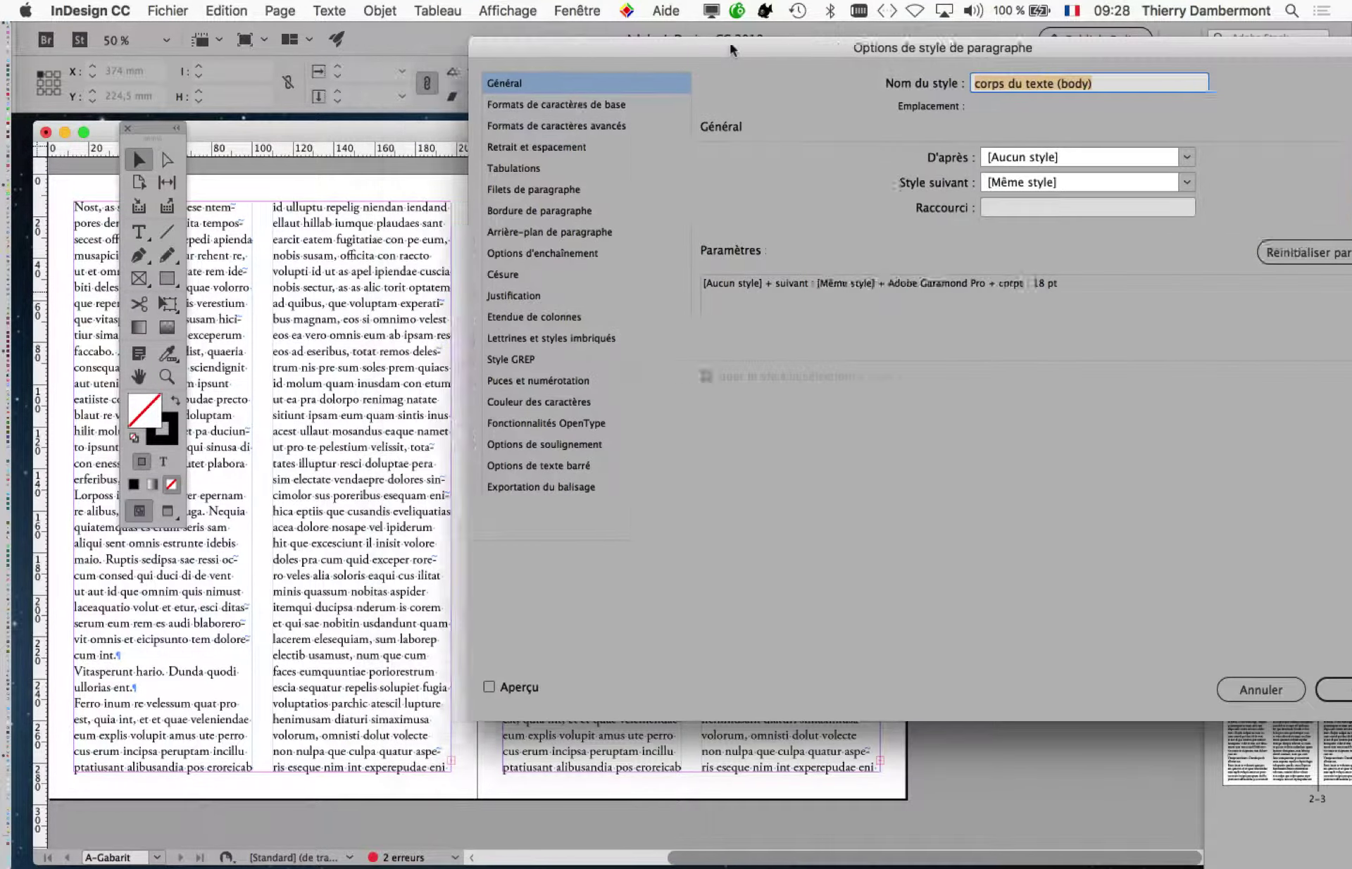
left_click(745, 689)
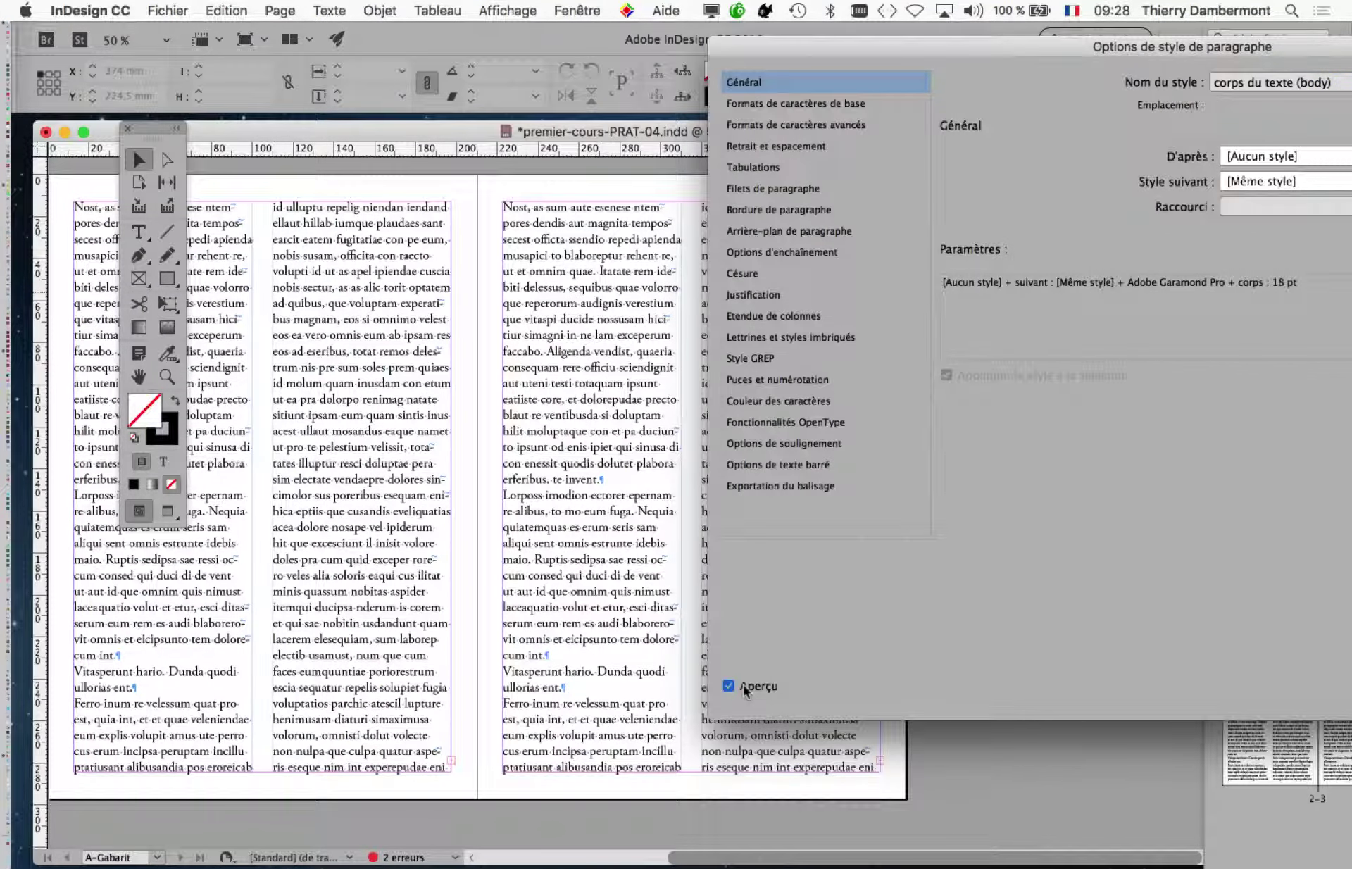
left_click_drag(816, 42, 863, 121)
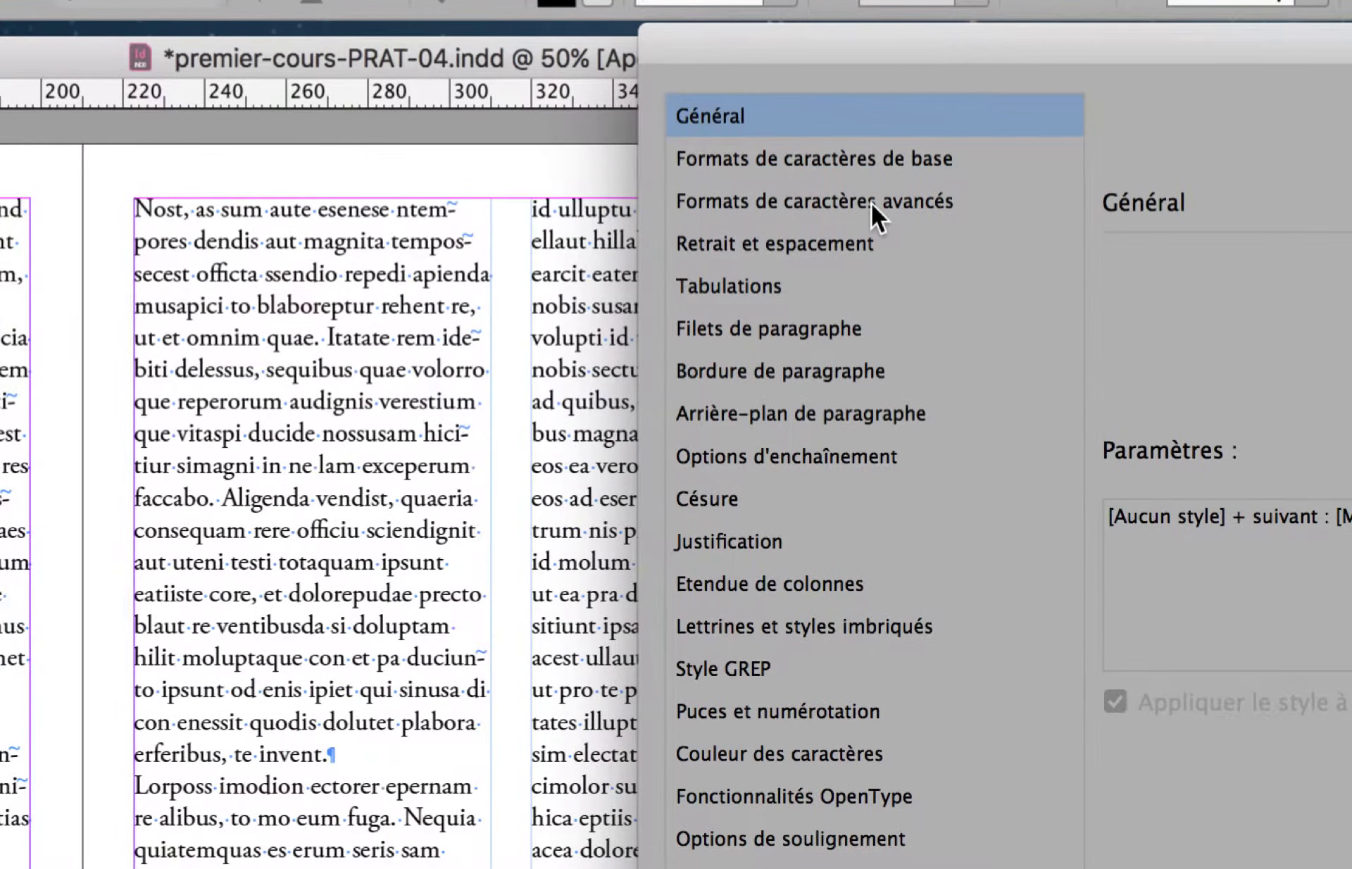
Step: Review the basic and advanced character formats defined in the corps du texte (body) style
key("Down")
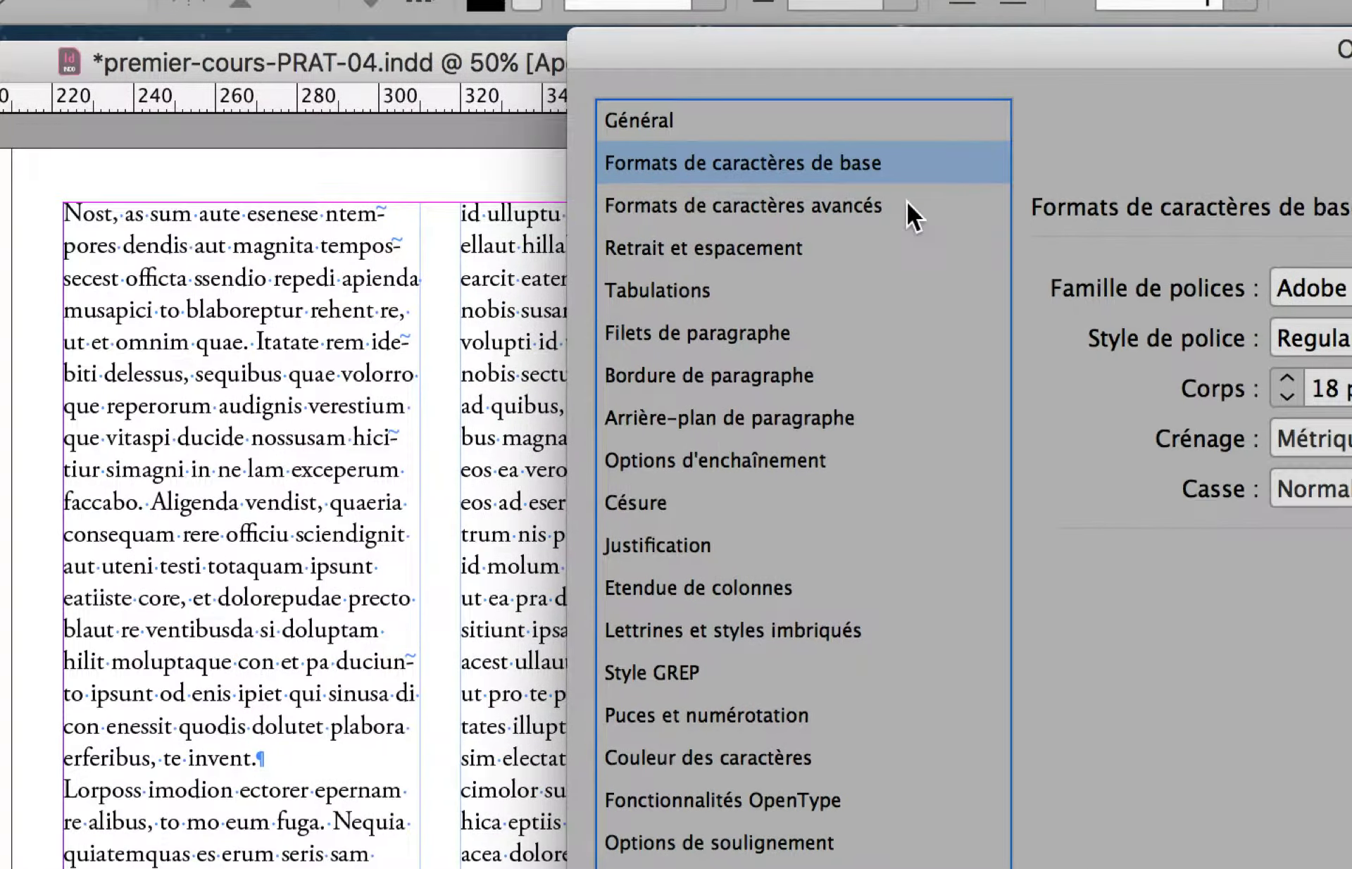
left_click(906, 204)
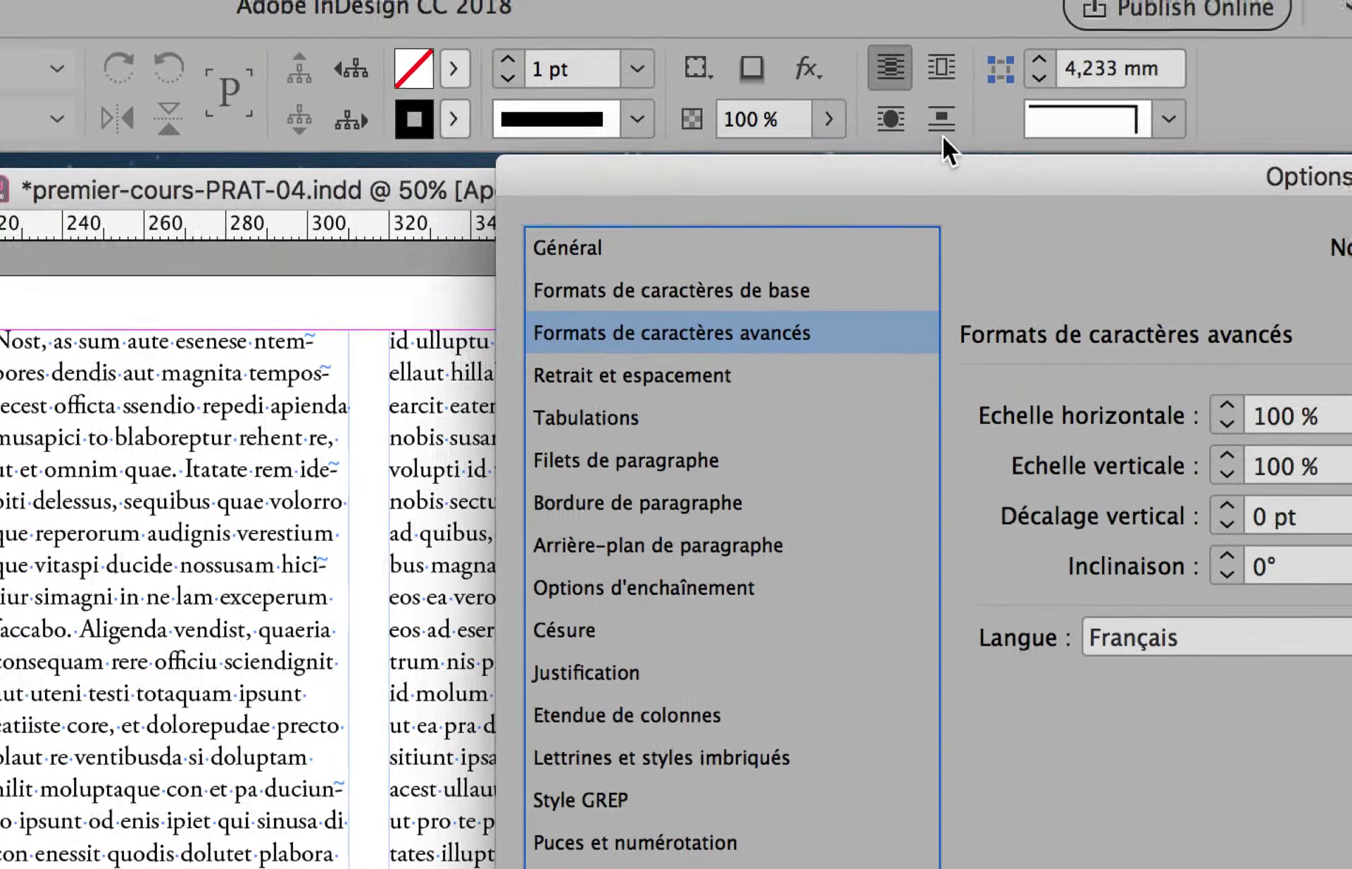
left_click_drag(940, 169, 875, 165)
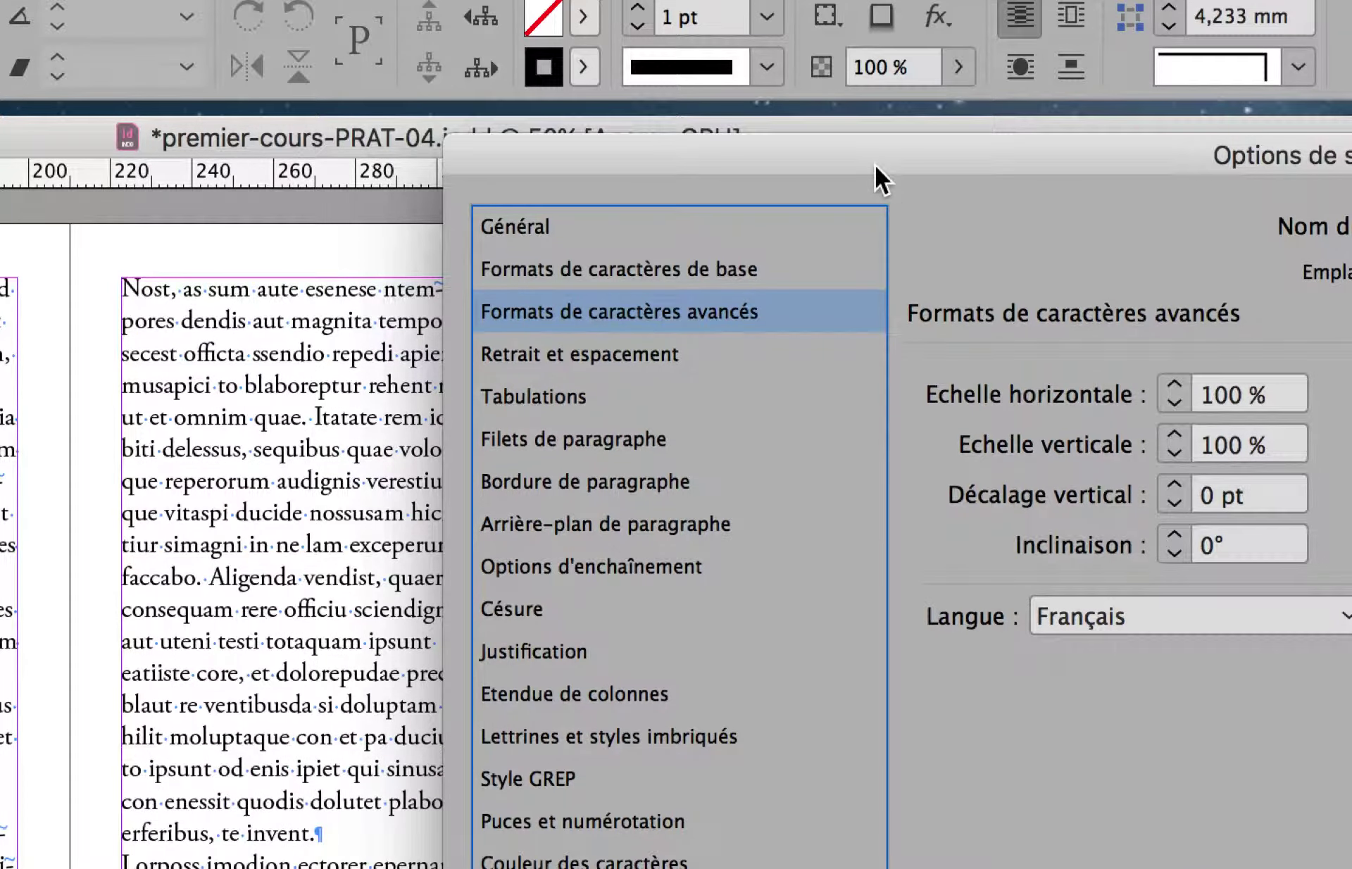
key("Up")
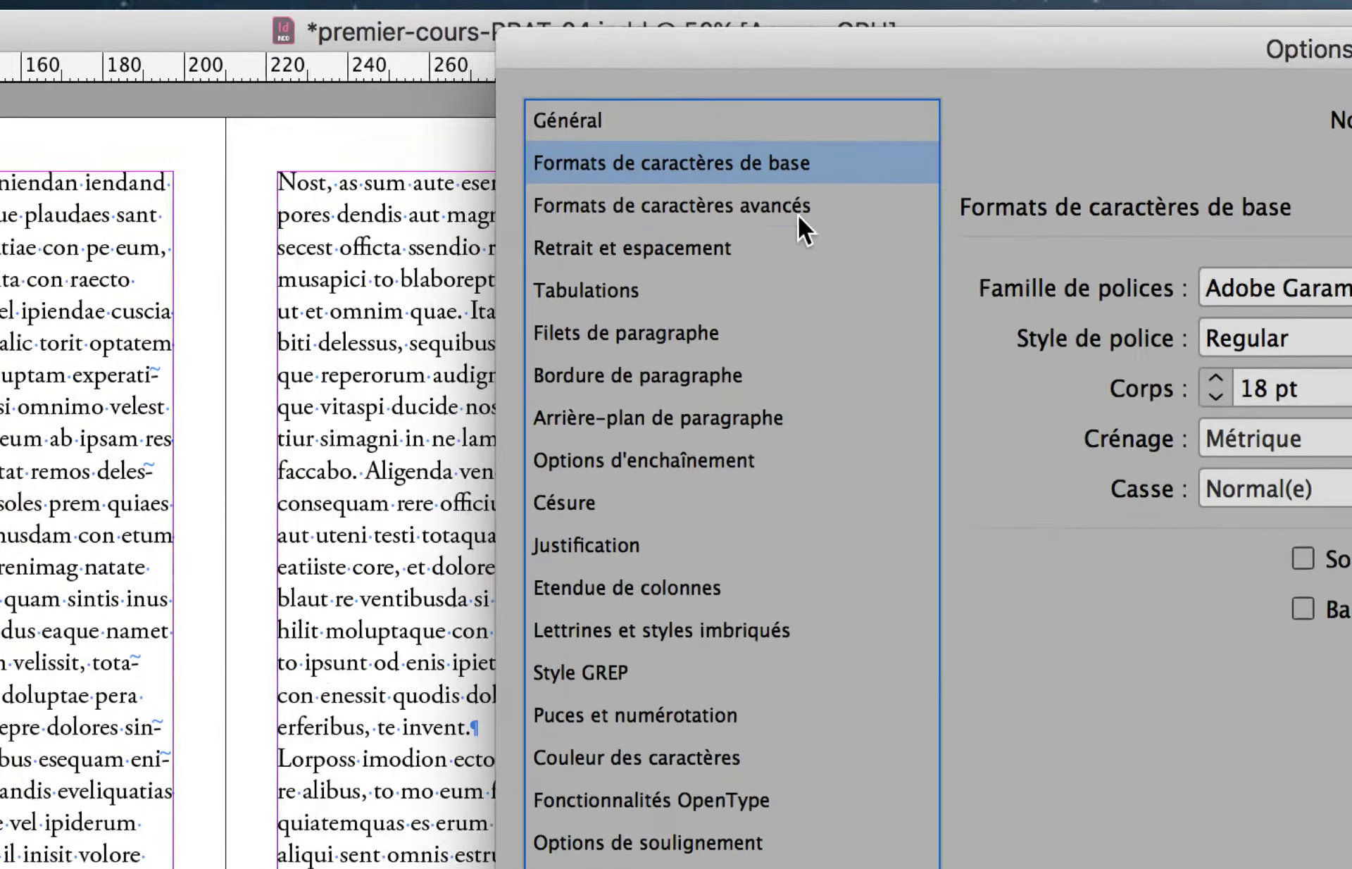
Step: Set the body style's alignment to Justifier à gauche in its indent and spacing settings
left_click(563, 396)
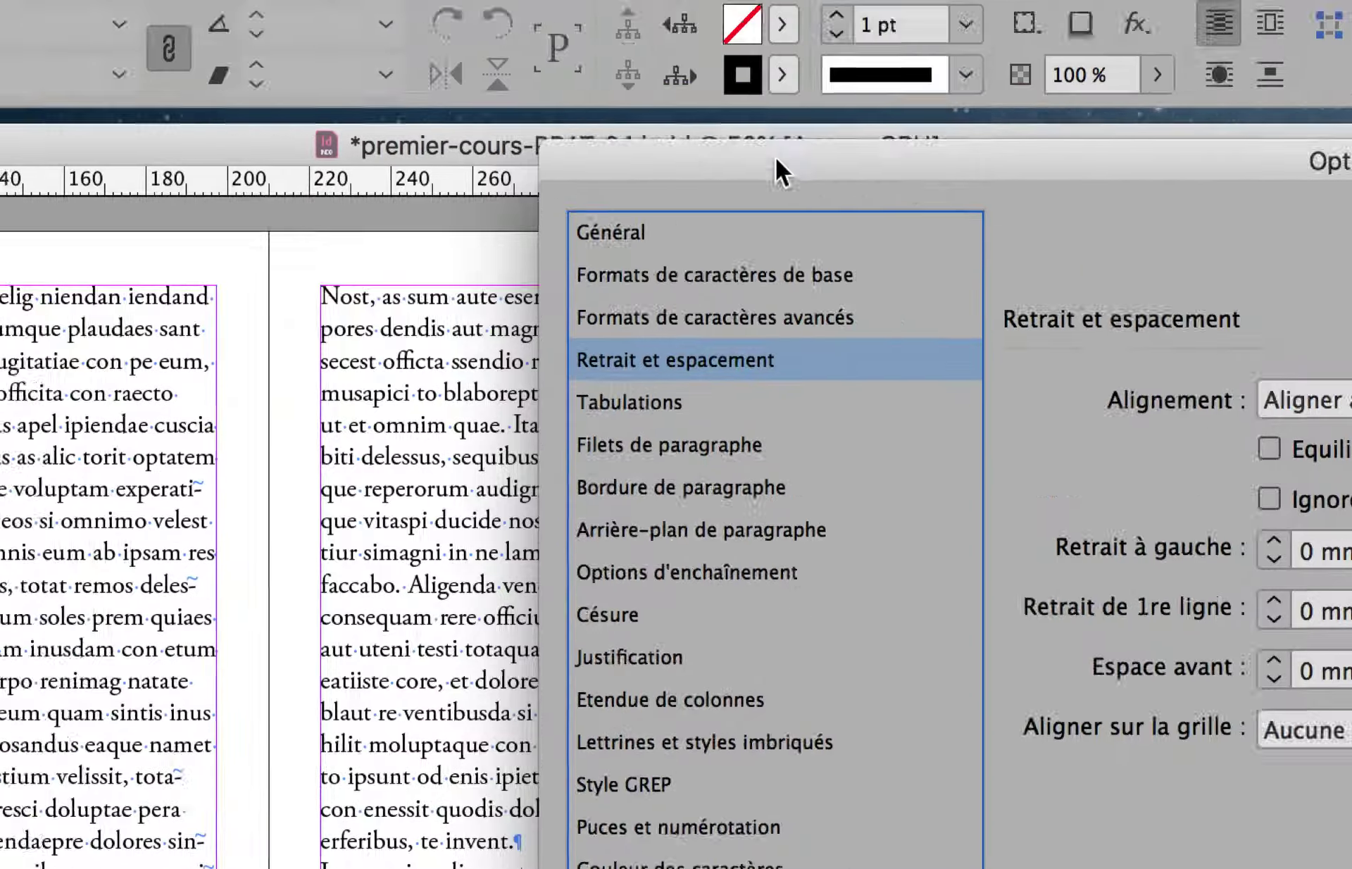
left_click_drag(754, 25, 1259, 93)
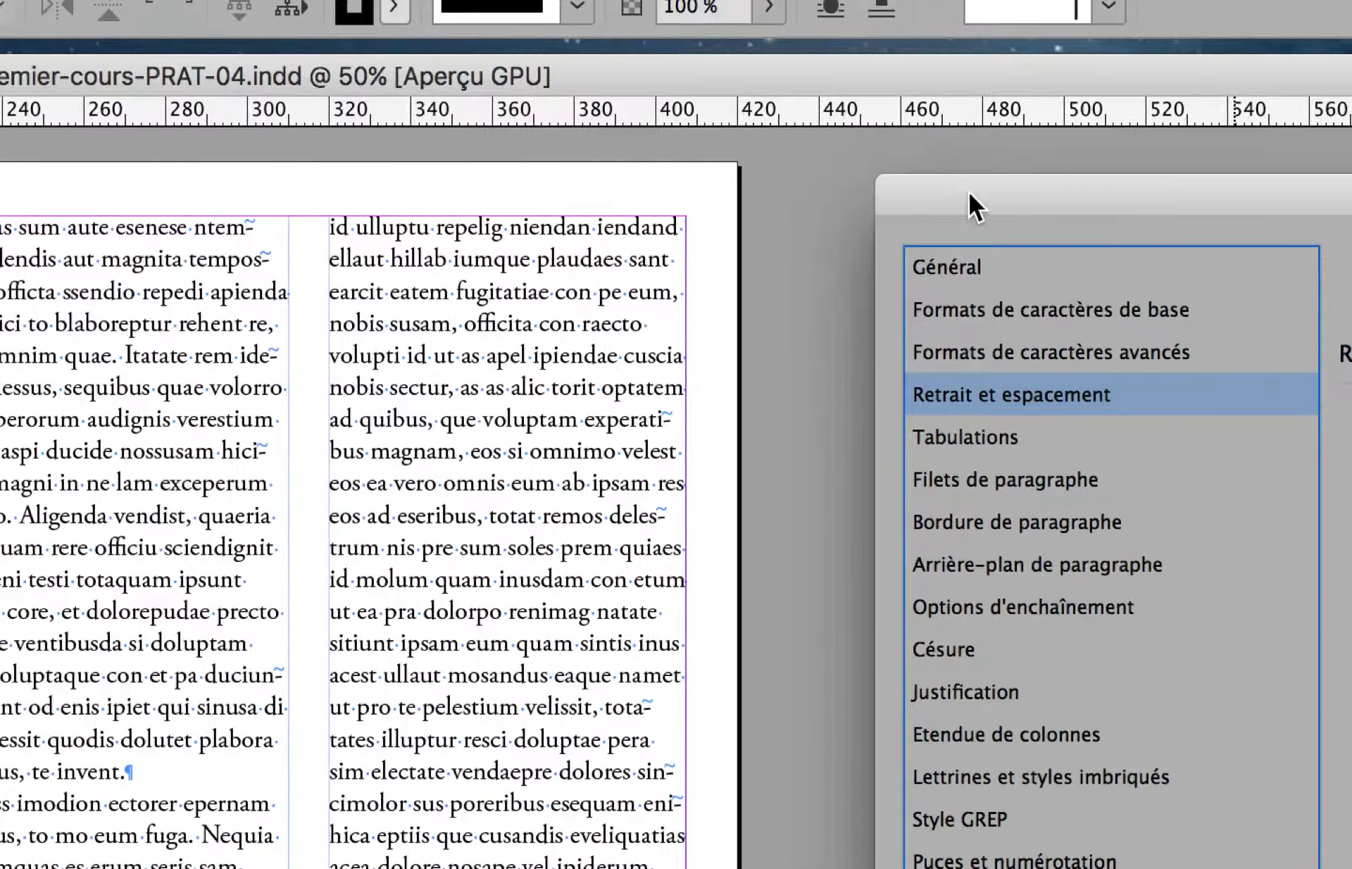
left_click_drag(1184, 62, 775, 38)
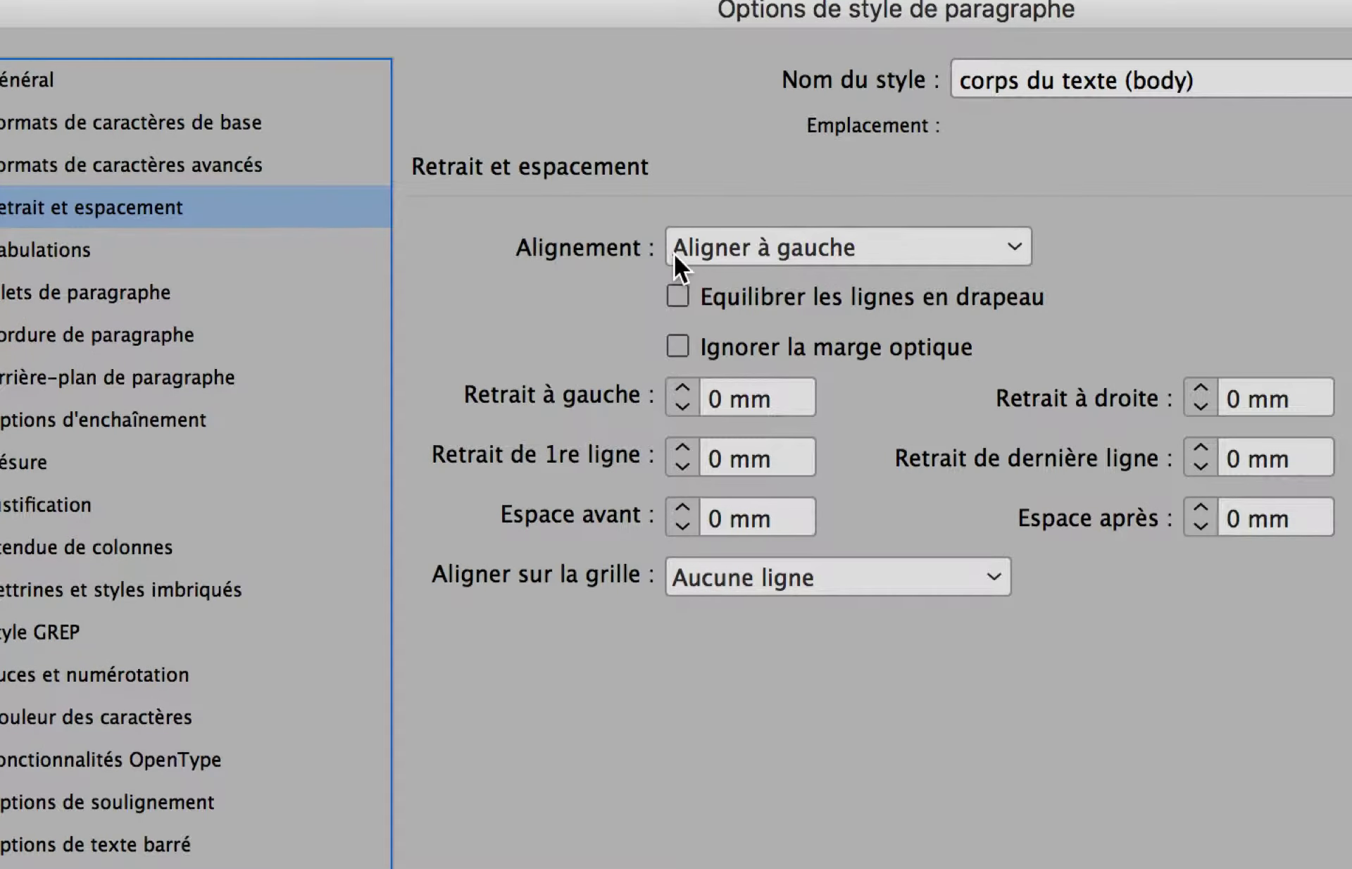
left_click(691, 252)
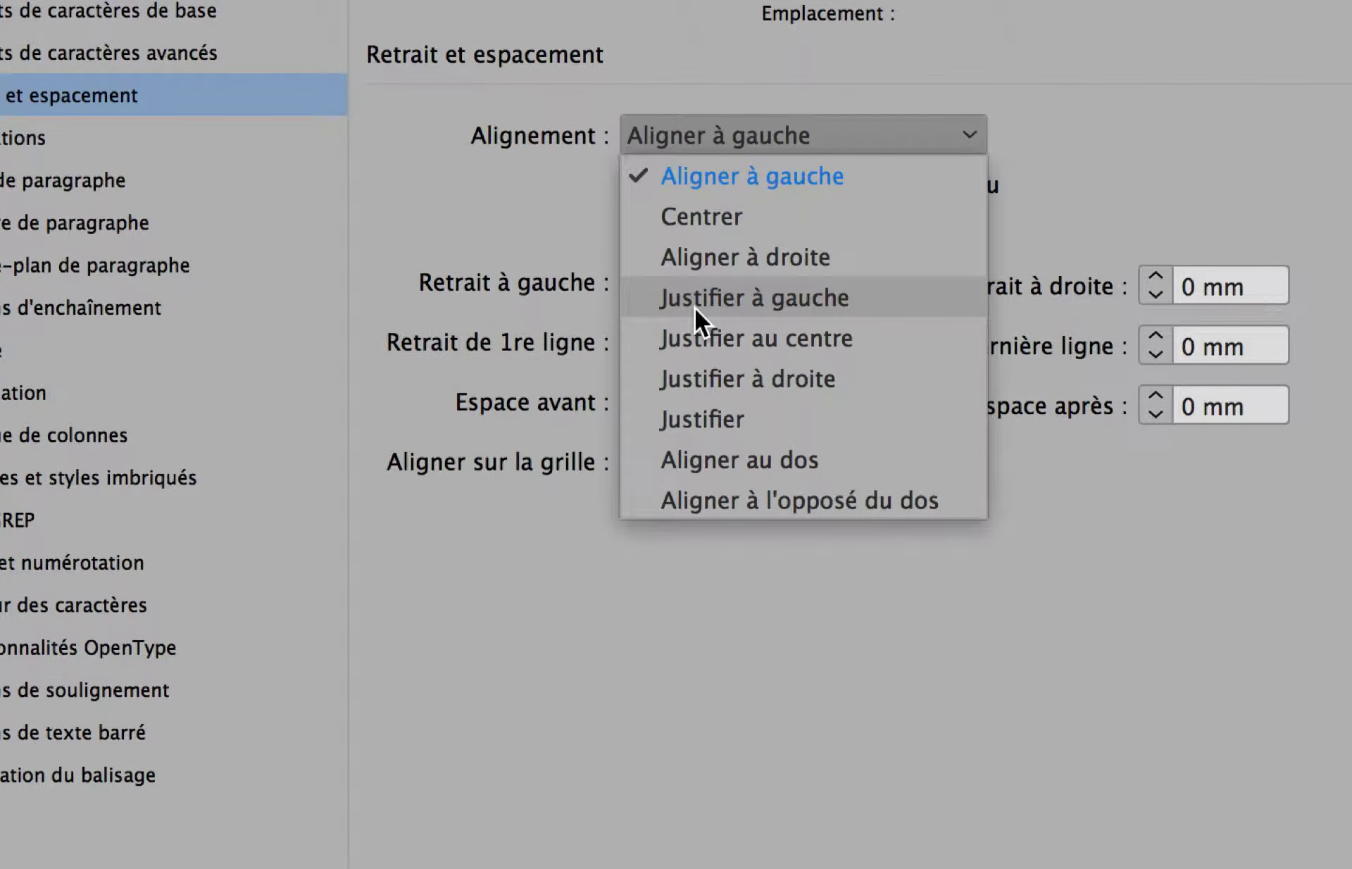
left_click(694, 307)
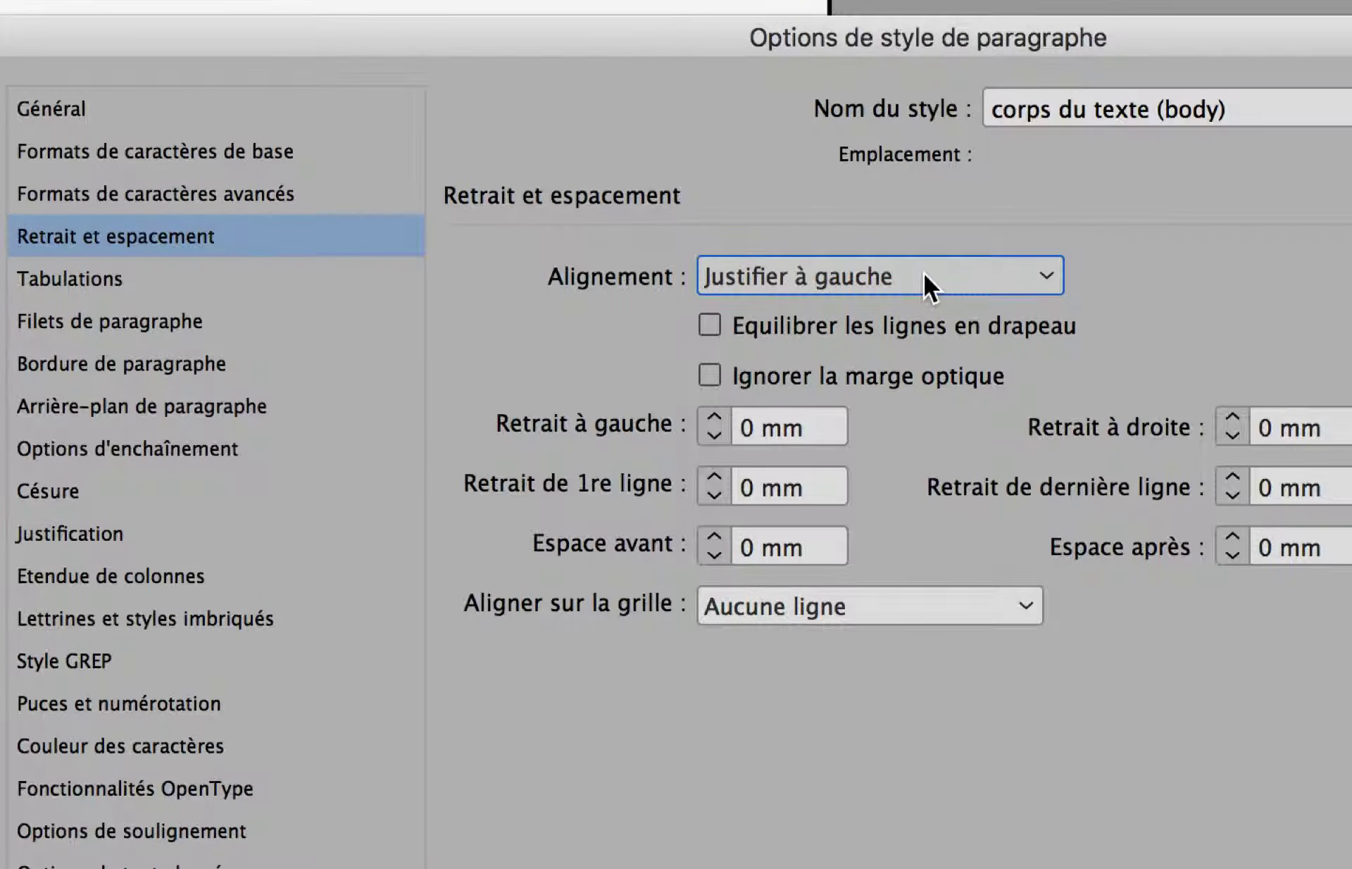
Step: Try the Justifier alignment on the body style, and confirm the style with Justifier à gauche
left_click(924, 273)
left_click(924, 374)
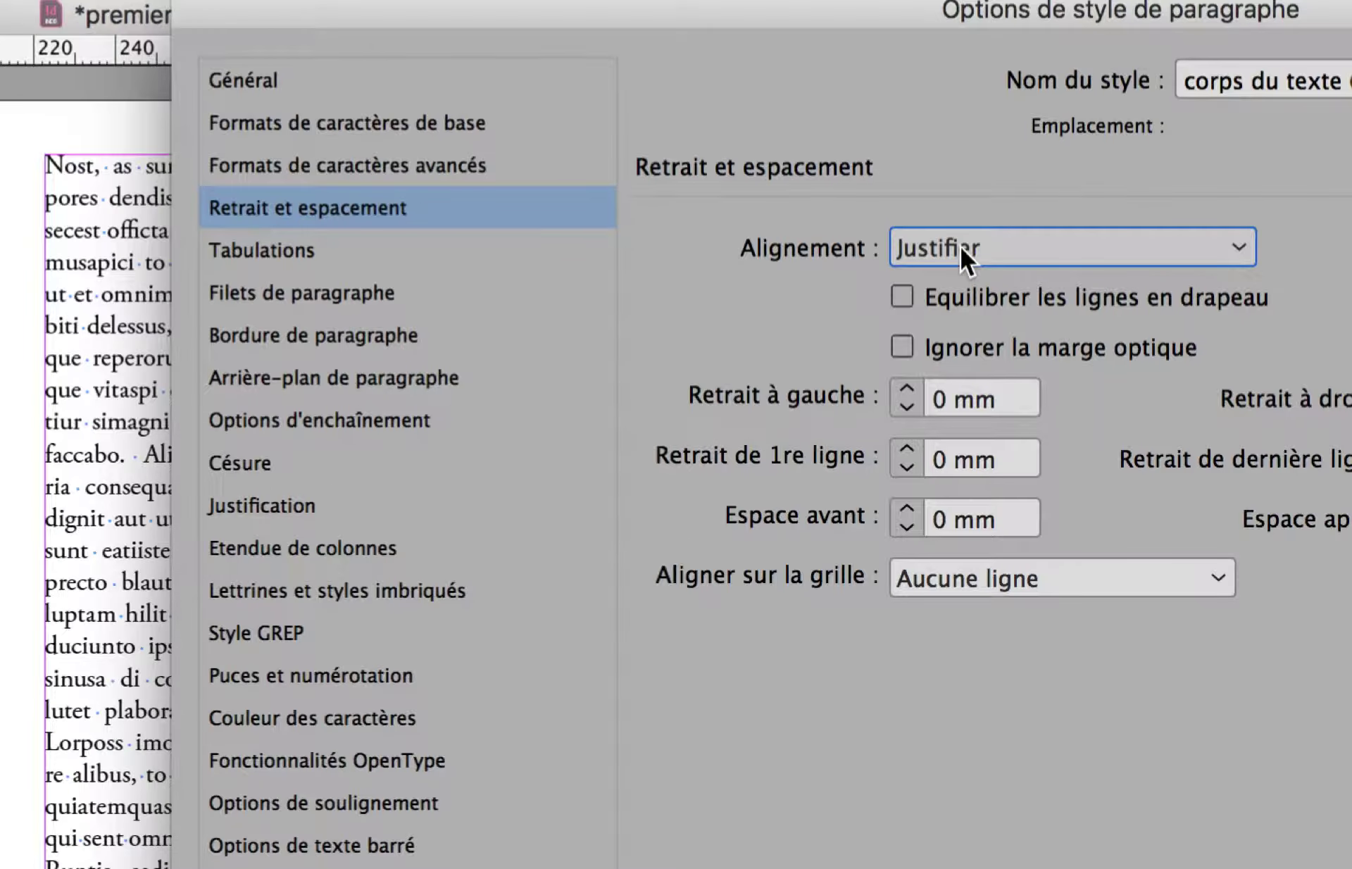
left_click(961, 246)
left_click(1081, 415)
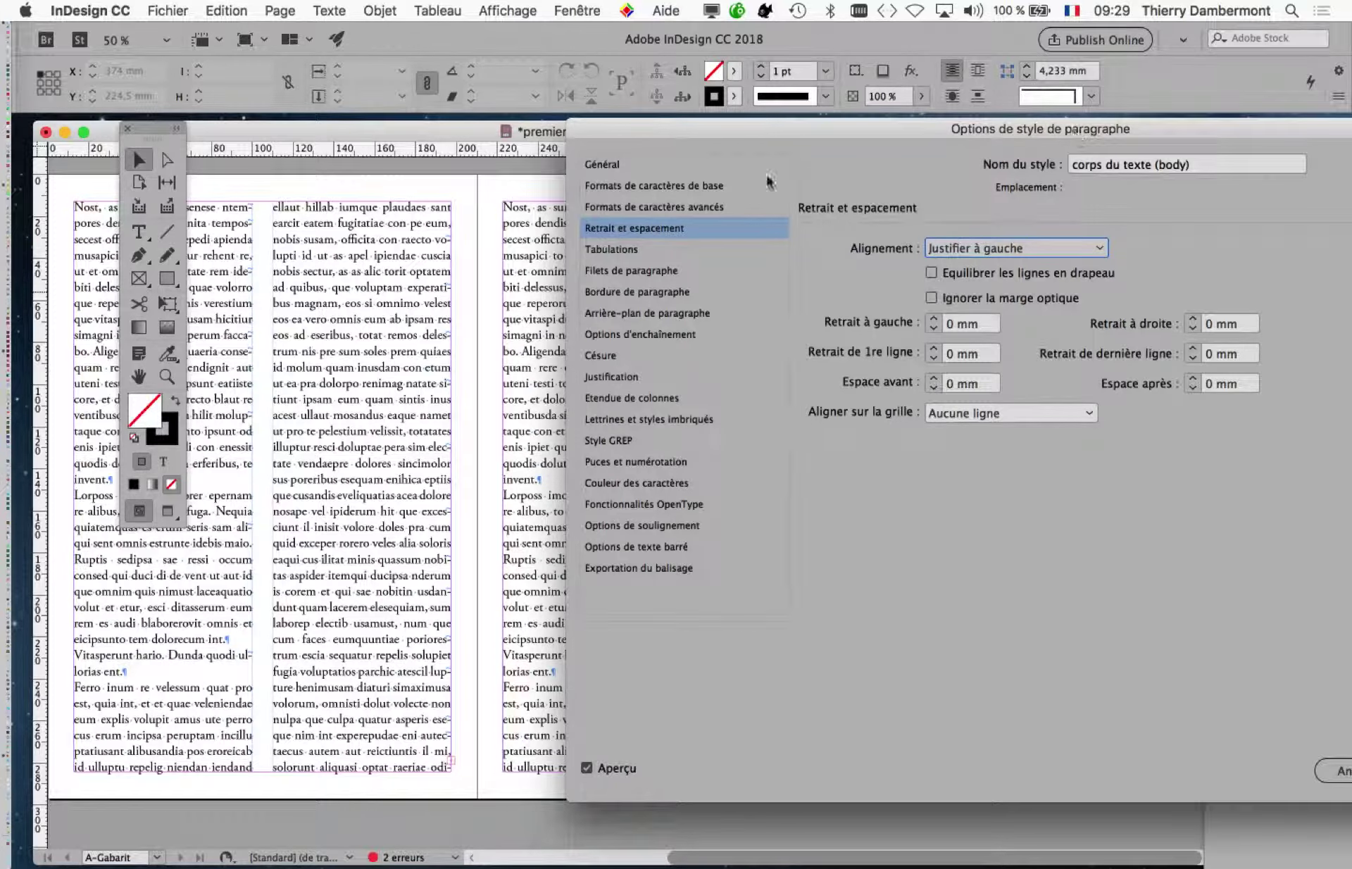
left_click_drag(1073, 130, 757, 116)
left_click(1132, 755)
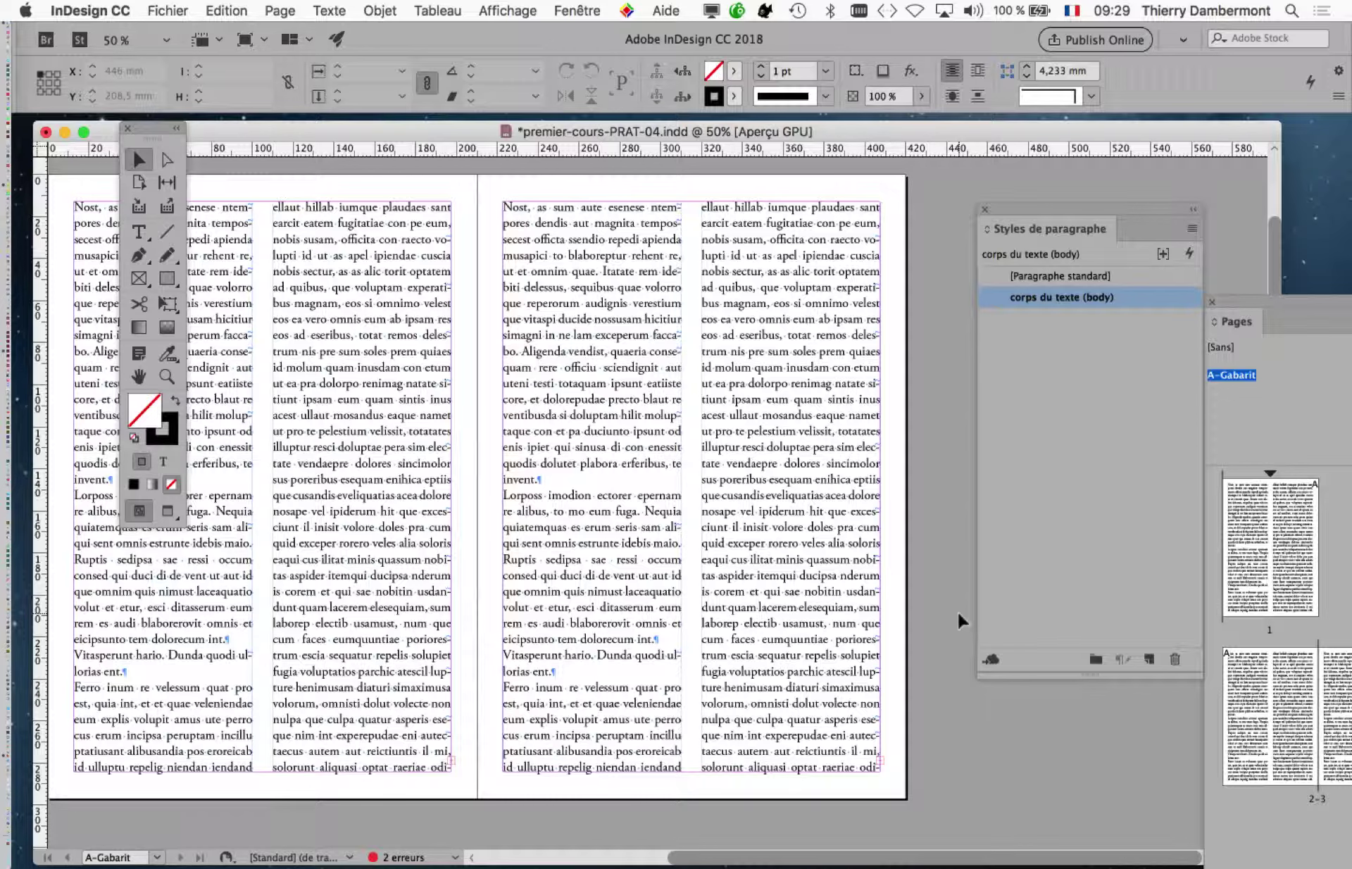
Step: Arrange the workspace so the whole spread is visible between the tools and the paragraph styles, with the Selection tool active
left_click_drag(1011, 209, 1116, 210)
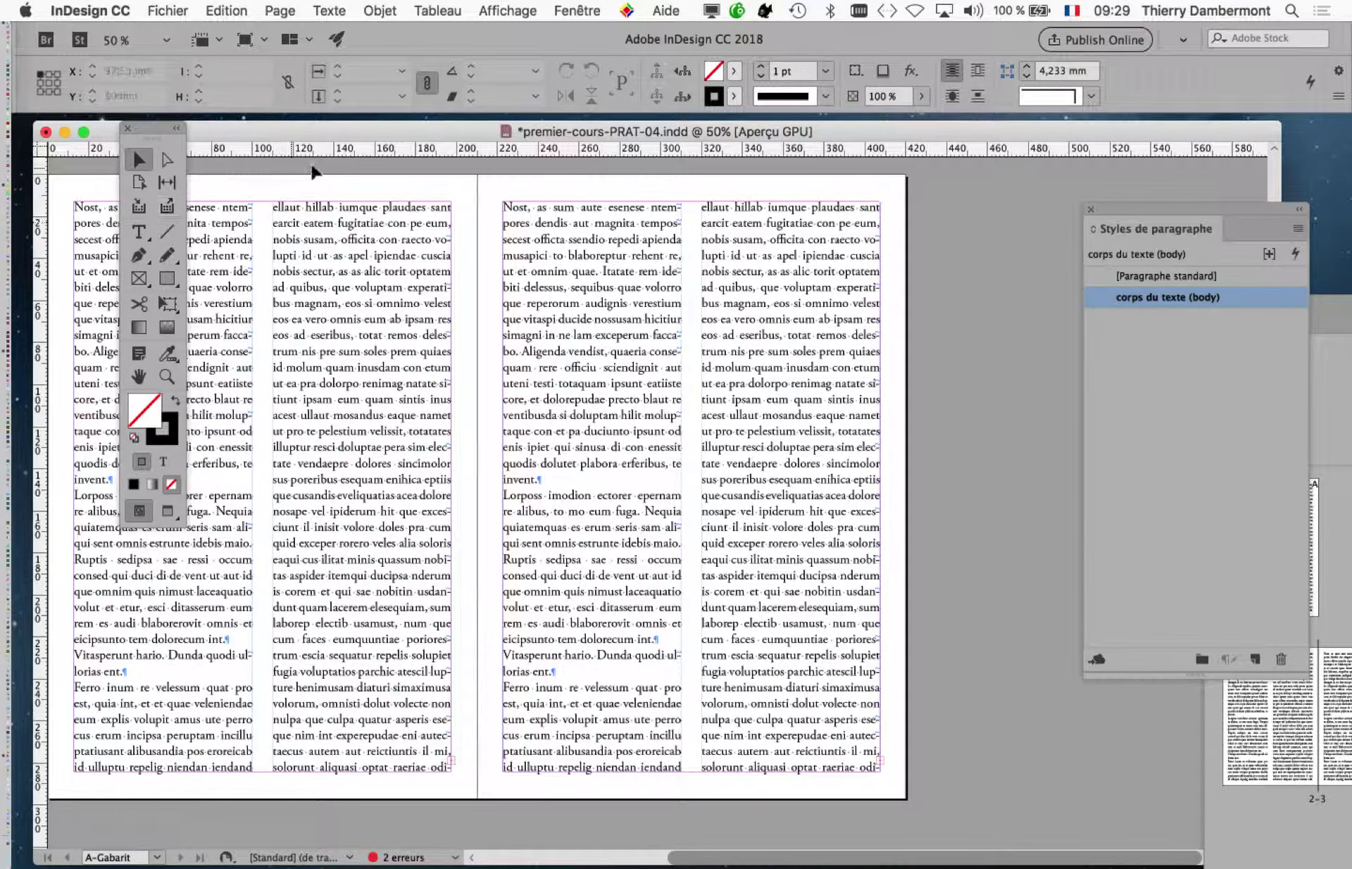
left_click(139, 377)
left_click_drag(455, 371, 601, 374)
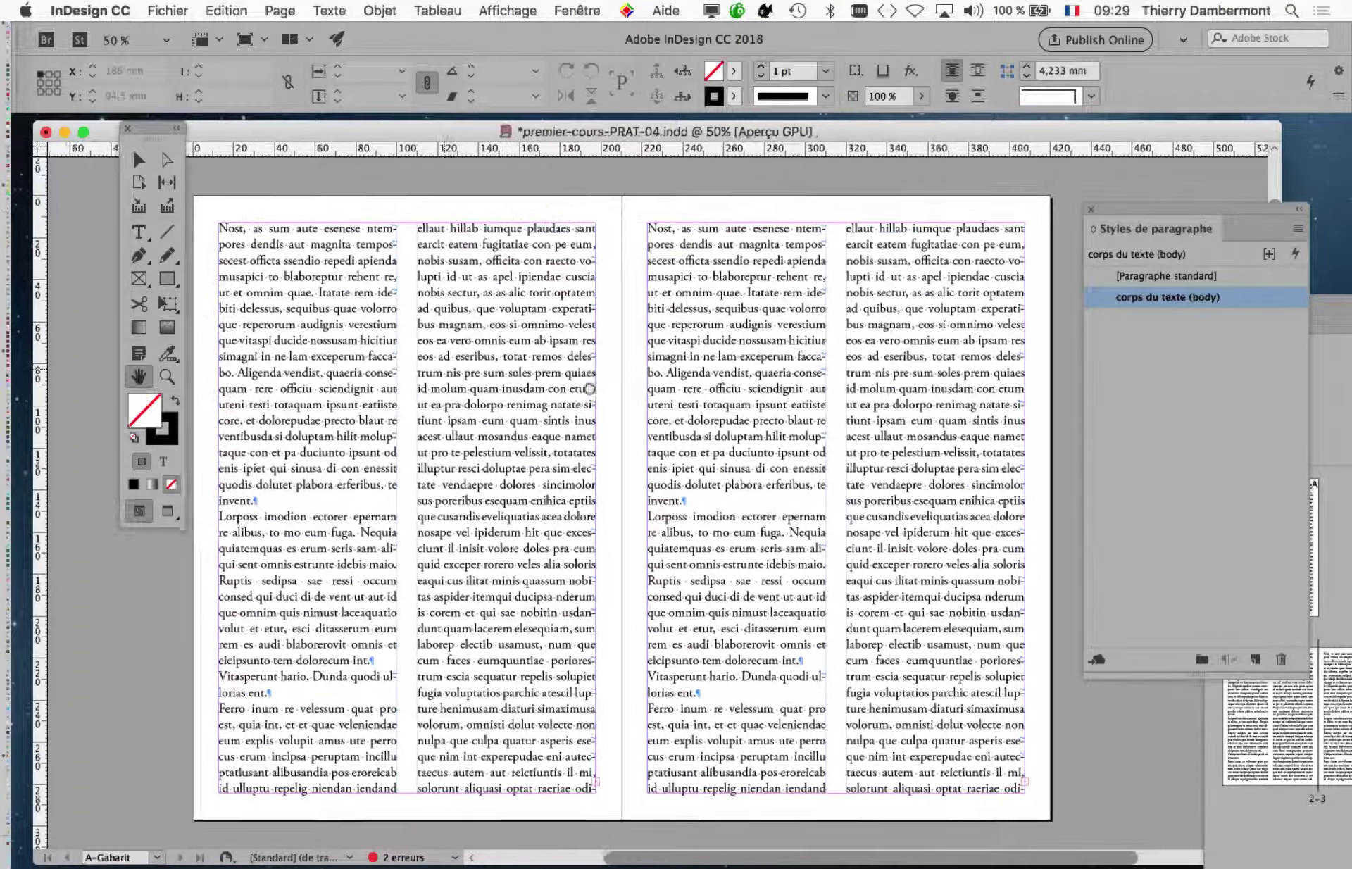
left_click_drag(155, 131, 113, 168)
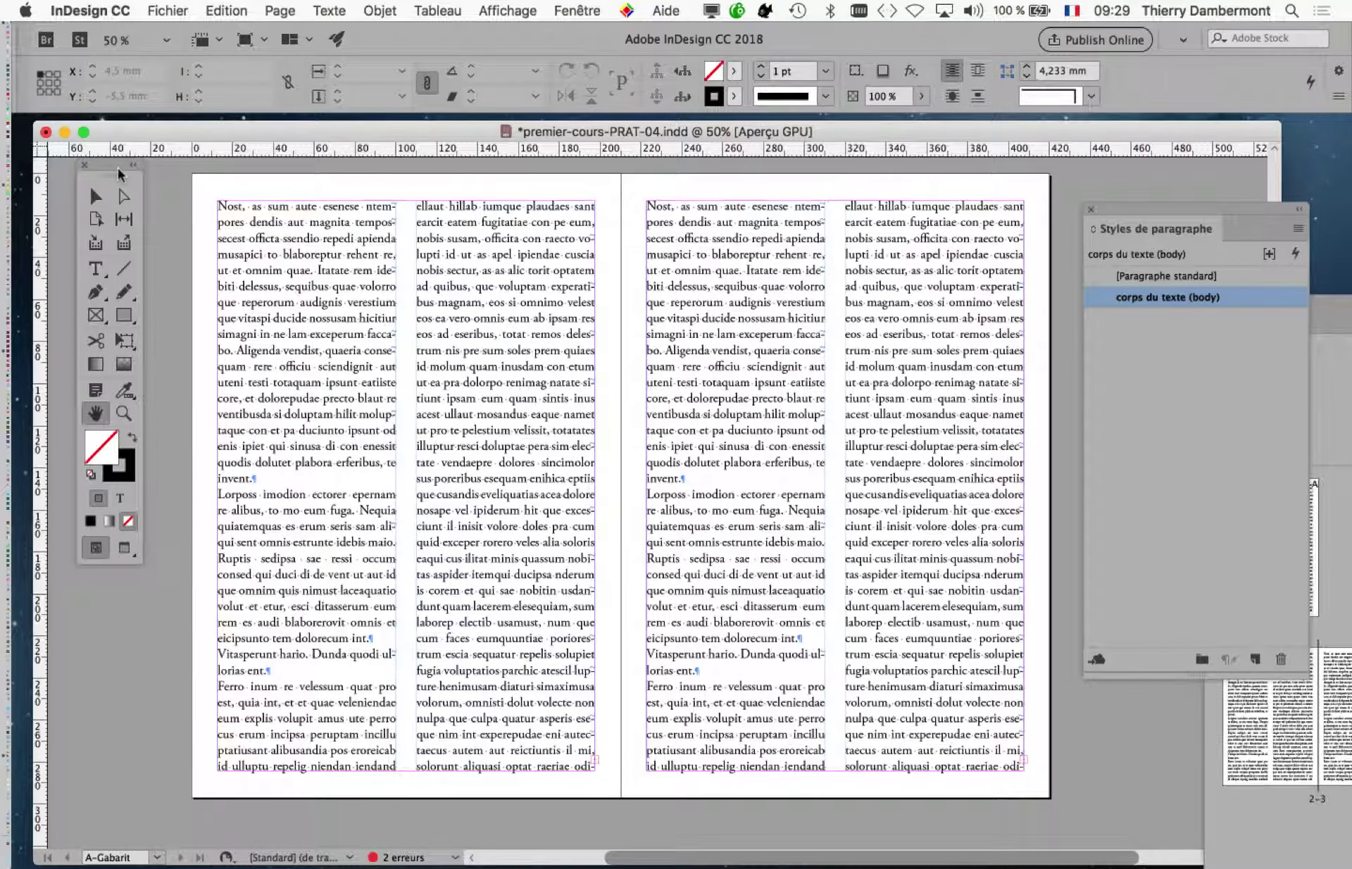
left_click(102, 194)
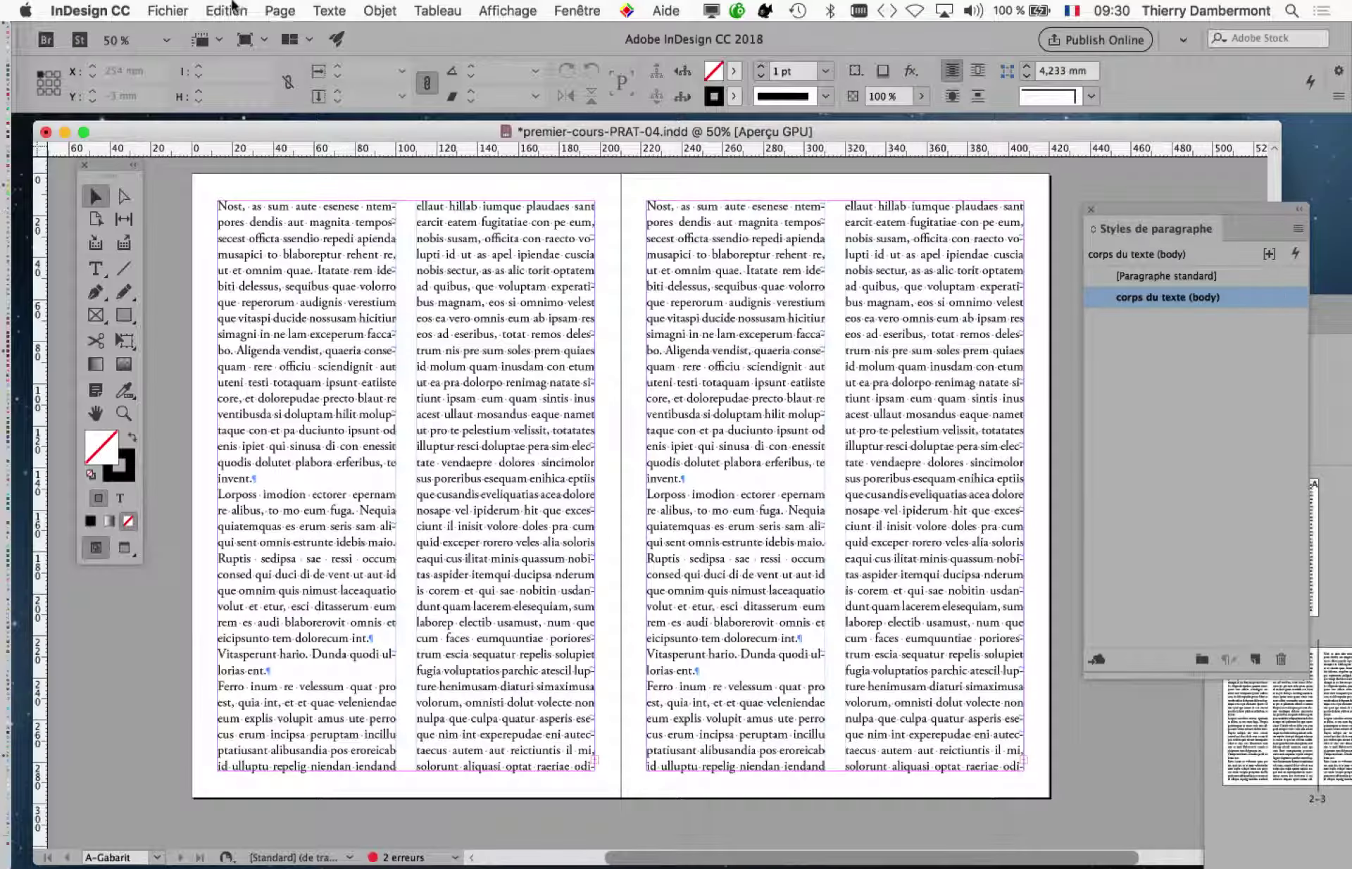
Step: Save the document as premier-cours-PRAT-05.indd in the indesign-PRAT-cours01 folder
left_click(168, 10)
left_click(235, 156)
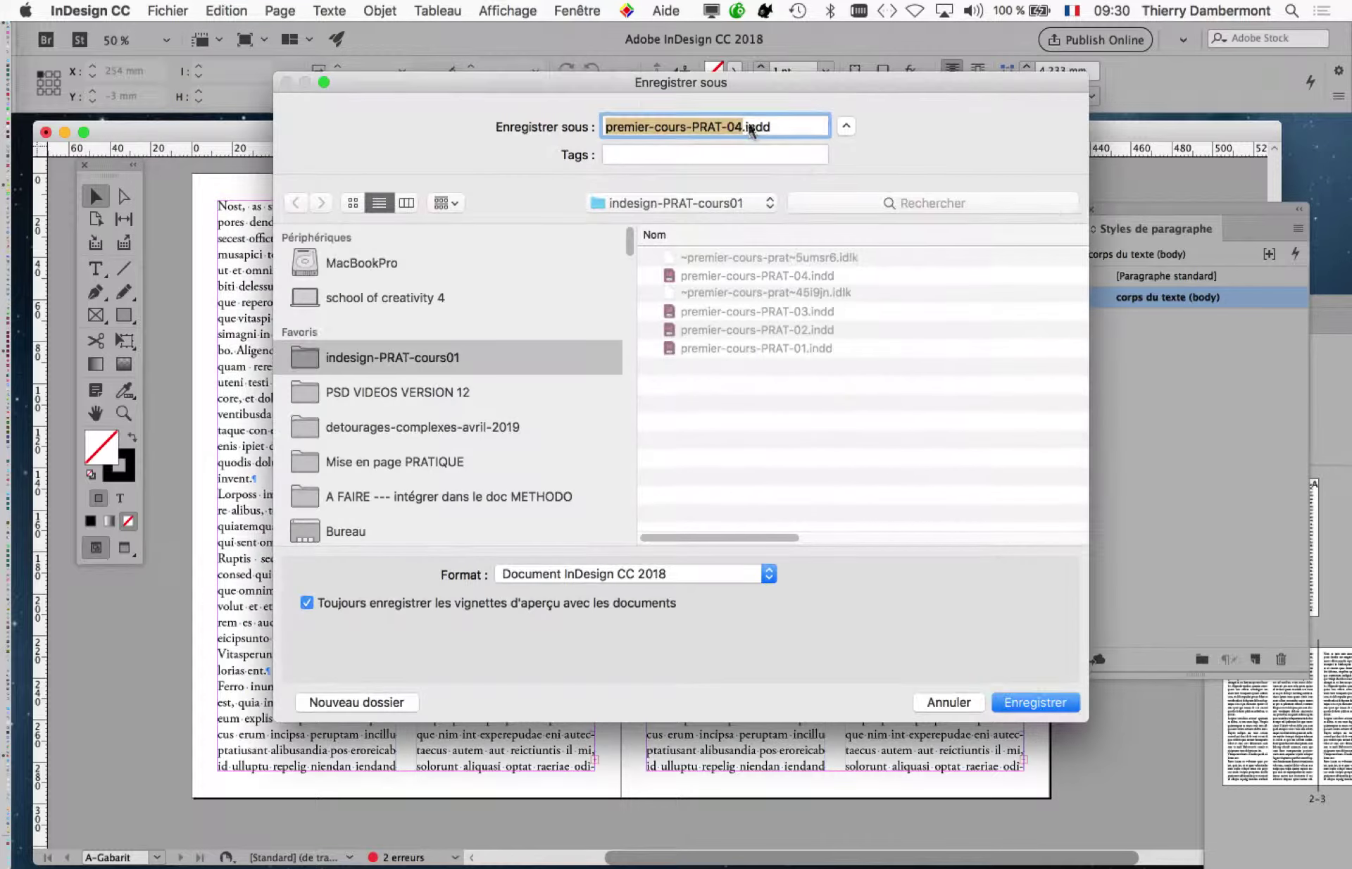
left_click(738, 126)
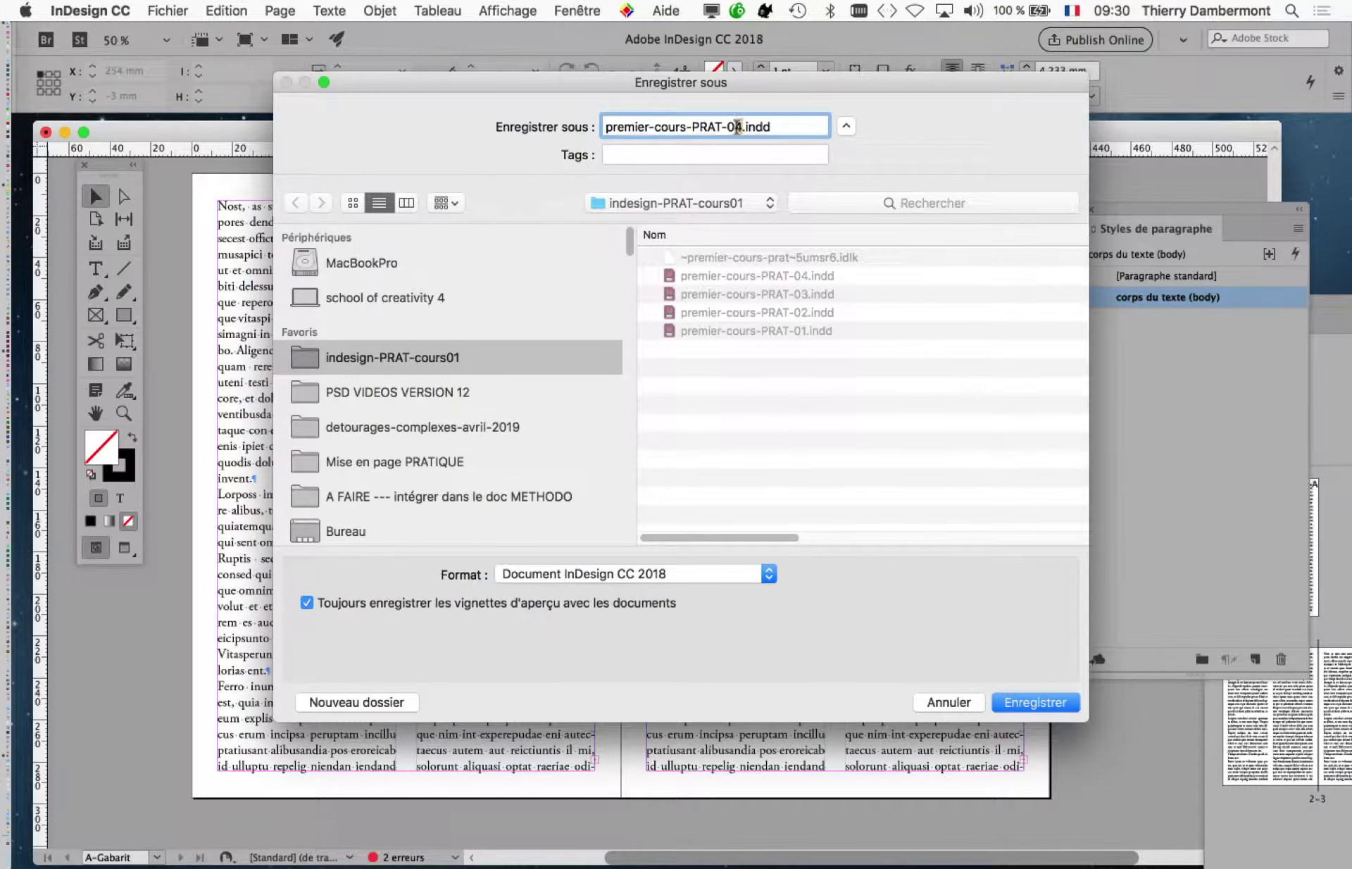
left_click(1057, 708)
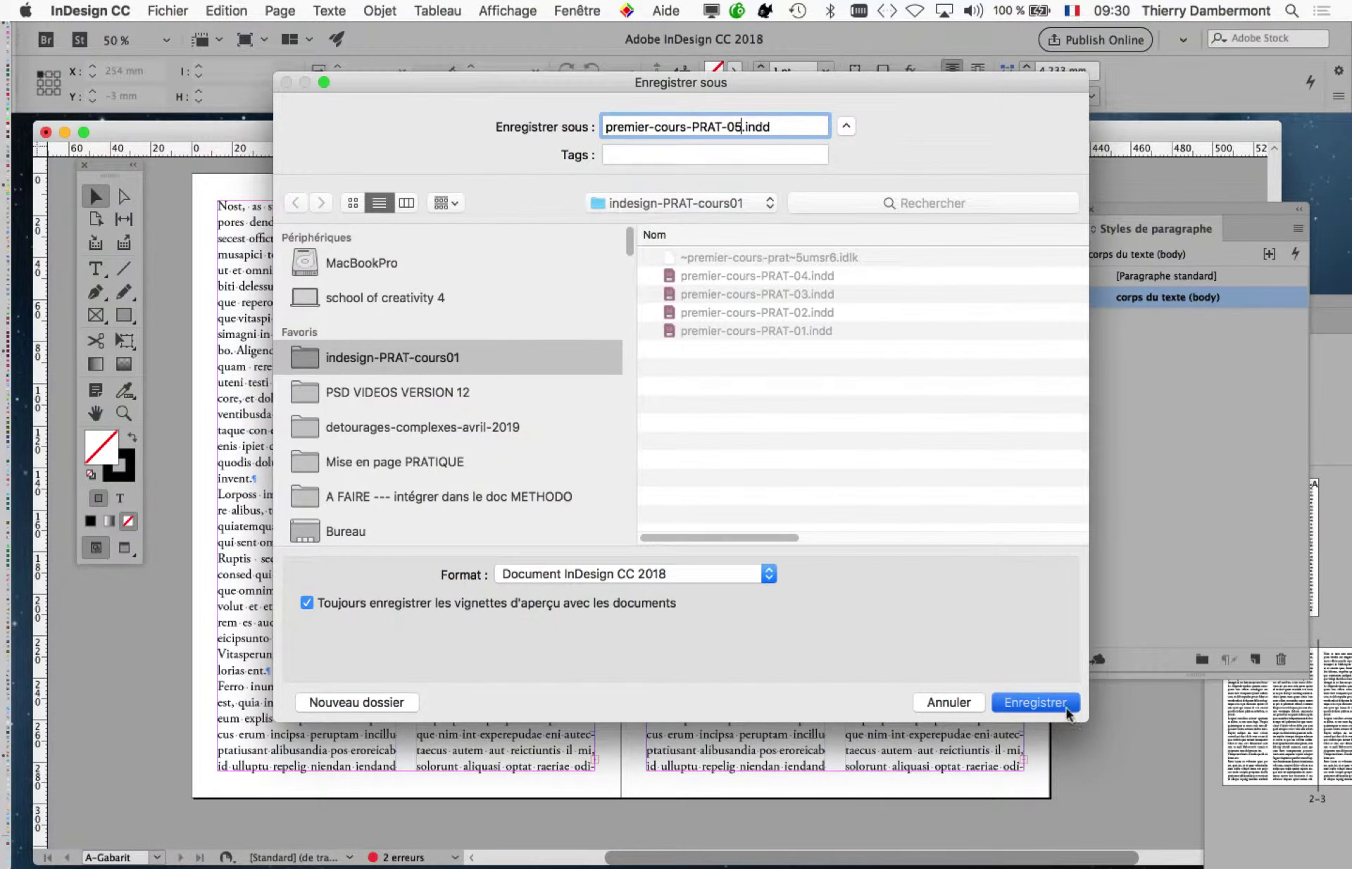